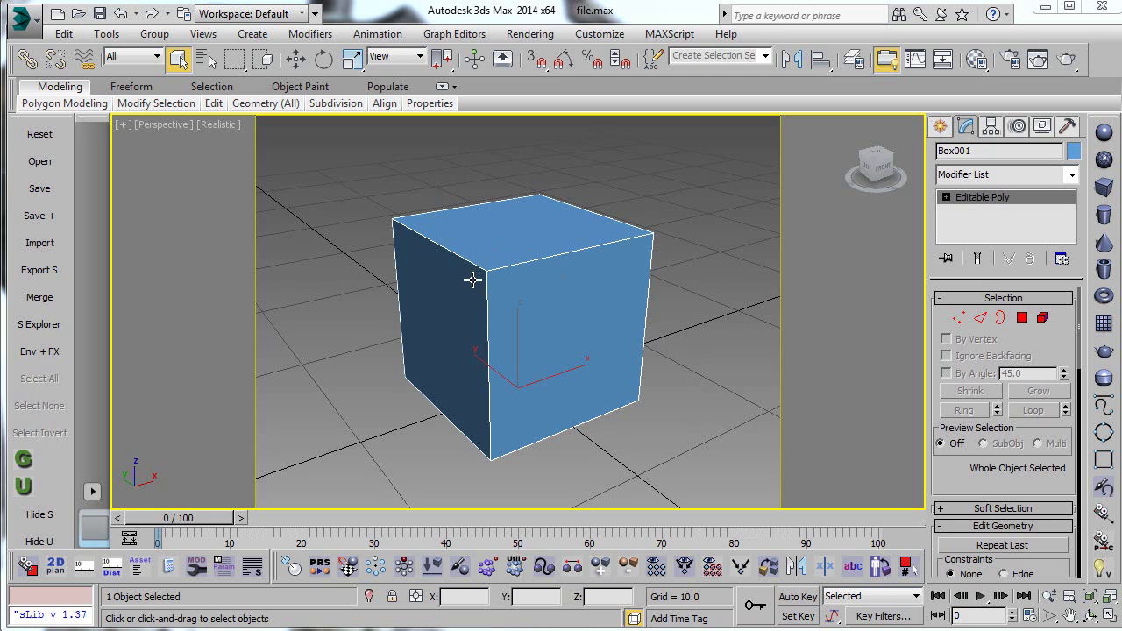
- Reselect the box and turn on subdivision smoothing to preview it without support loops
scroll(509, 292, "down", 1)
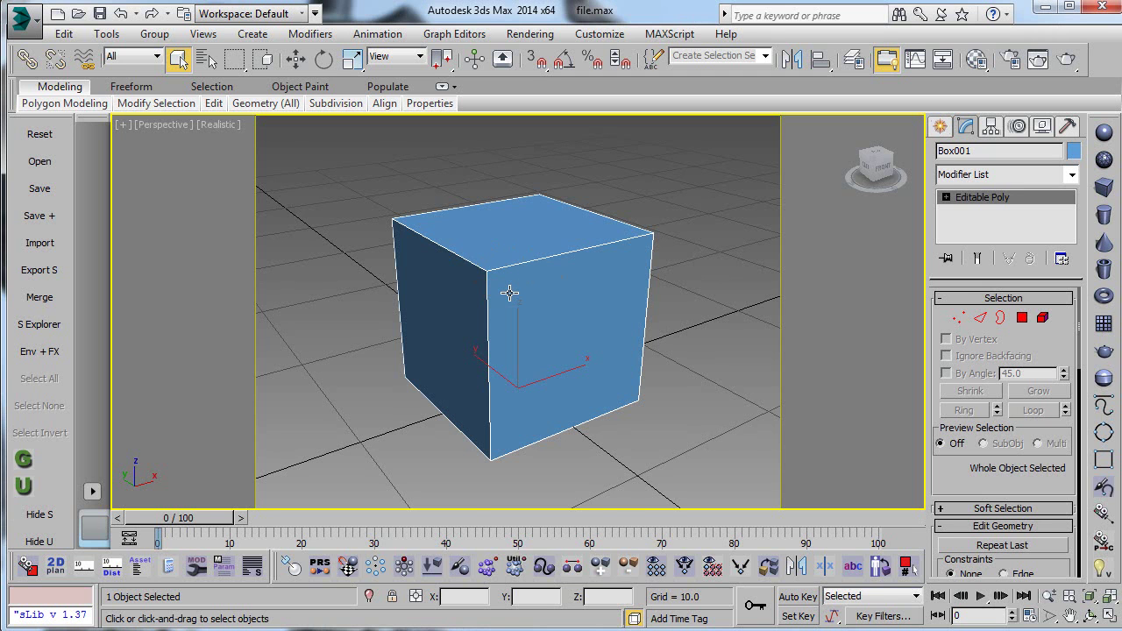
scroll(509, 293, "up", 2)
scroll(509, 292, "down", 4)
scroll(509, 293, "up", 3)
left_click(663, 181)
left_click(566, 256)
key("ctrl+q")
key("ctrl+q")
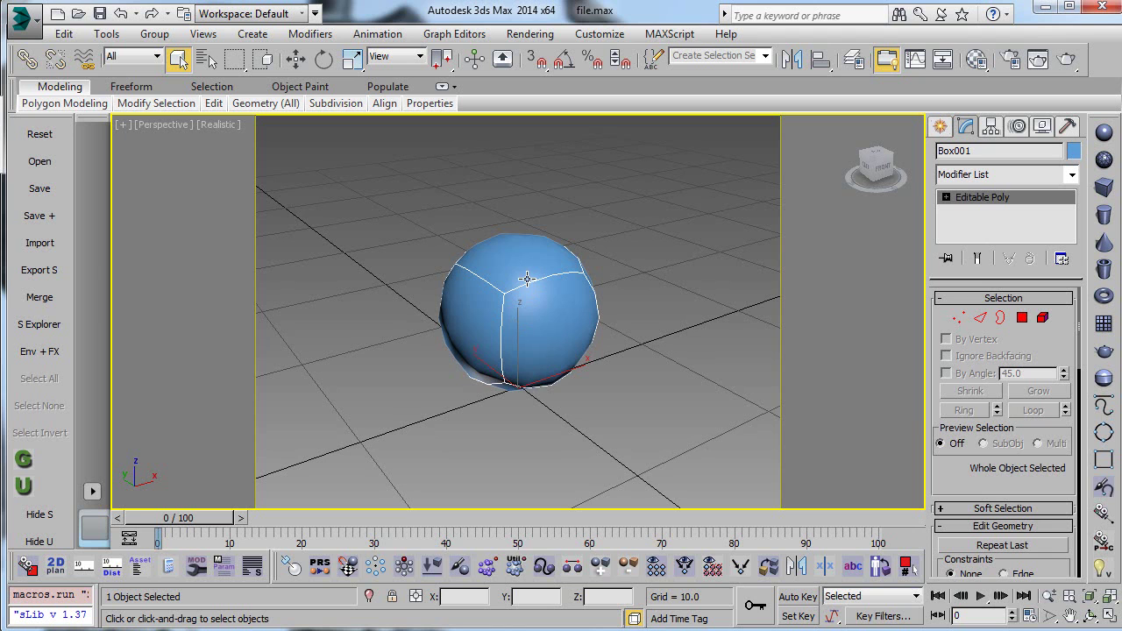
- Toggle the box's subdivision smoothing to compare its levels, and return the box to its unsmoothed shape
key("ctrl+q")
key("ctrl+q")
left_click(604, 227)
left_click(518, 294)
key("ctrl+q")
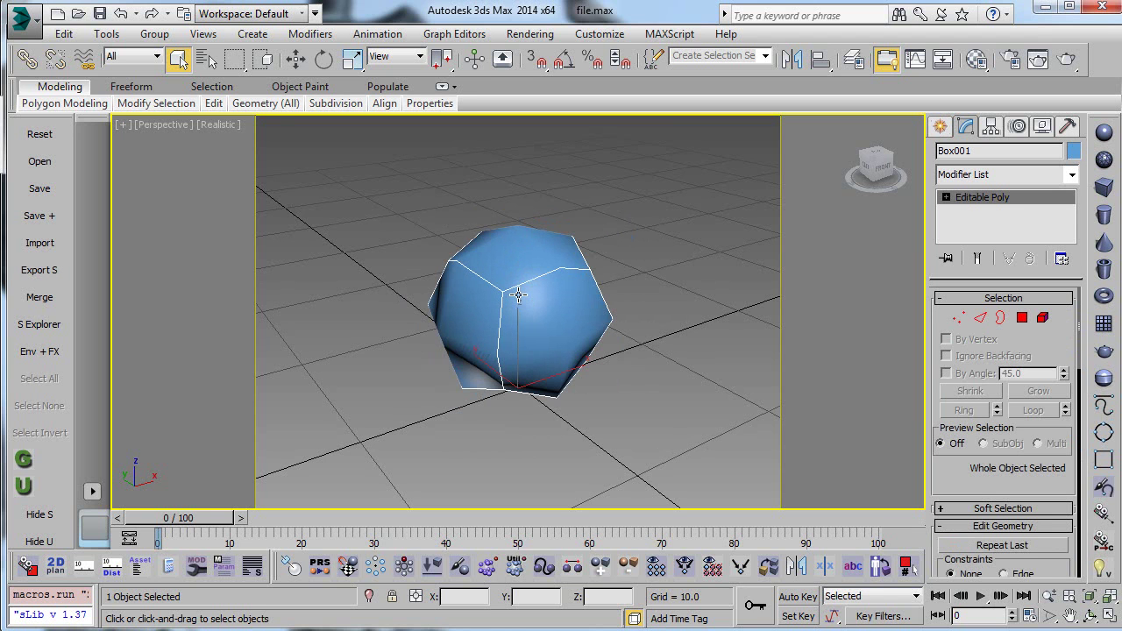
key("ctrl+q")
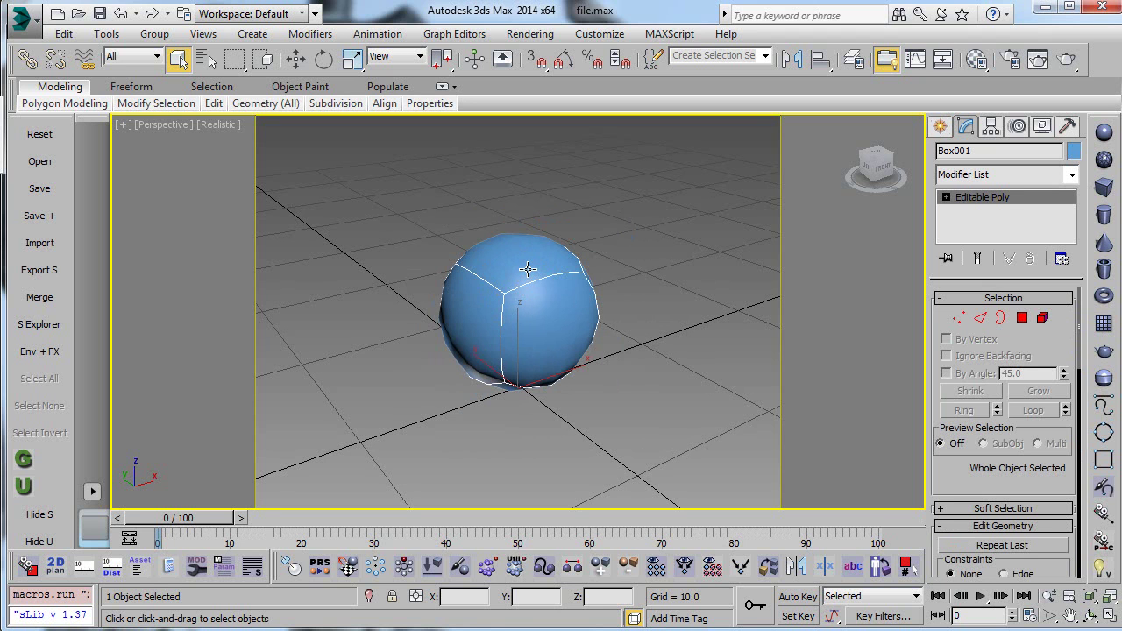
key("ctrl+z")
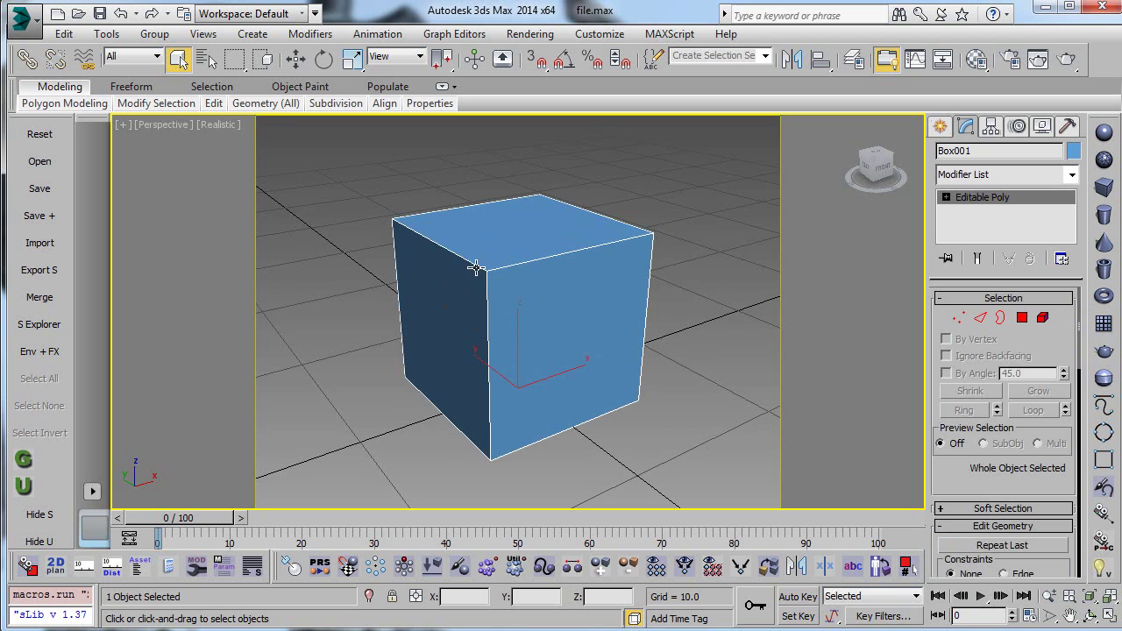
- In edge mode, insert SwiftLoop edge loops close to the box's borders on its side, front and top faces
scroll(512, 263, "up", 2)
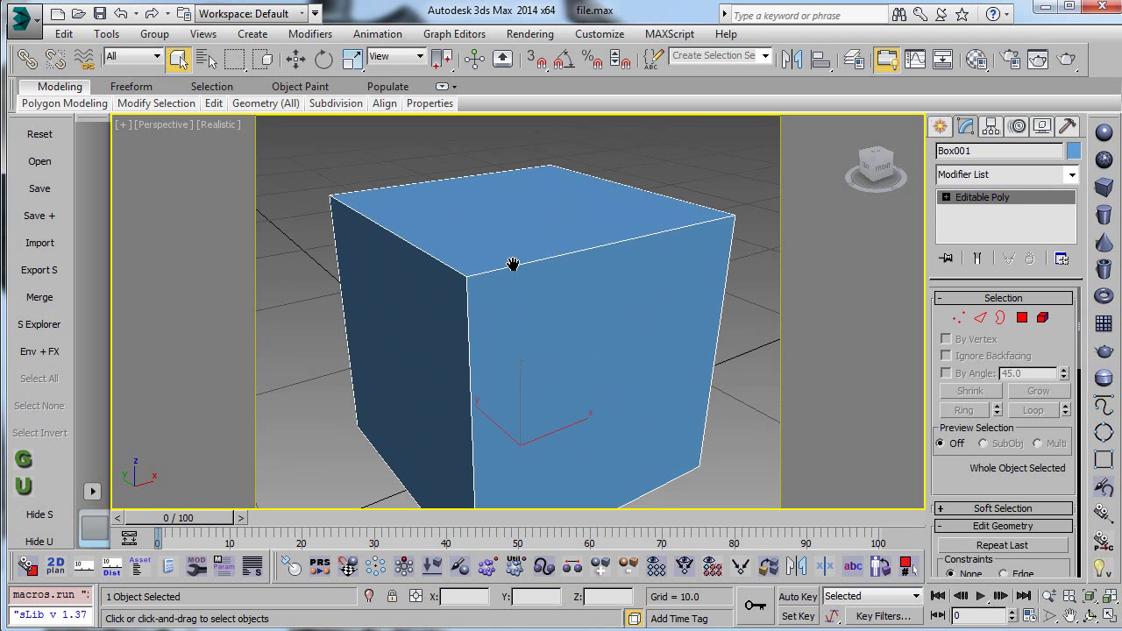
left_click(979, 317)
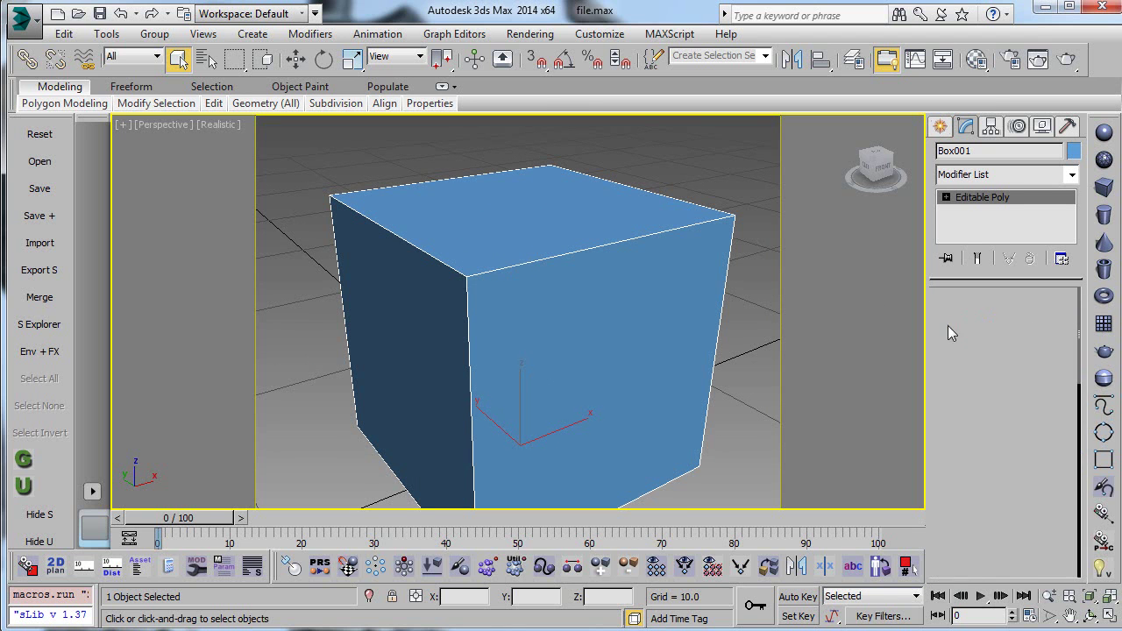
right_click(473, 345)
left_click(430, 238)
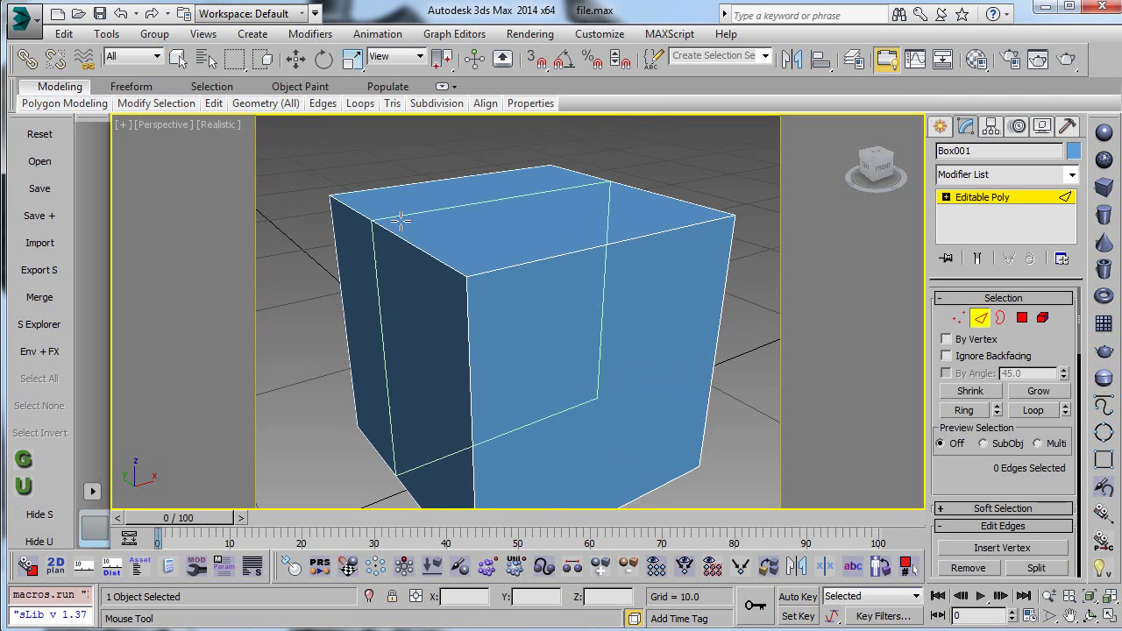
left_click(475, 315)
left_click(722, 230)
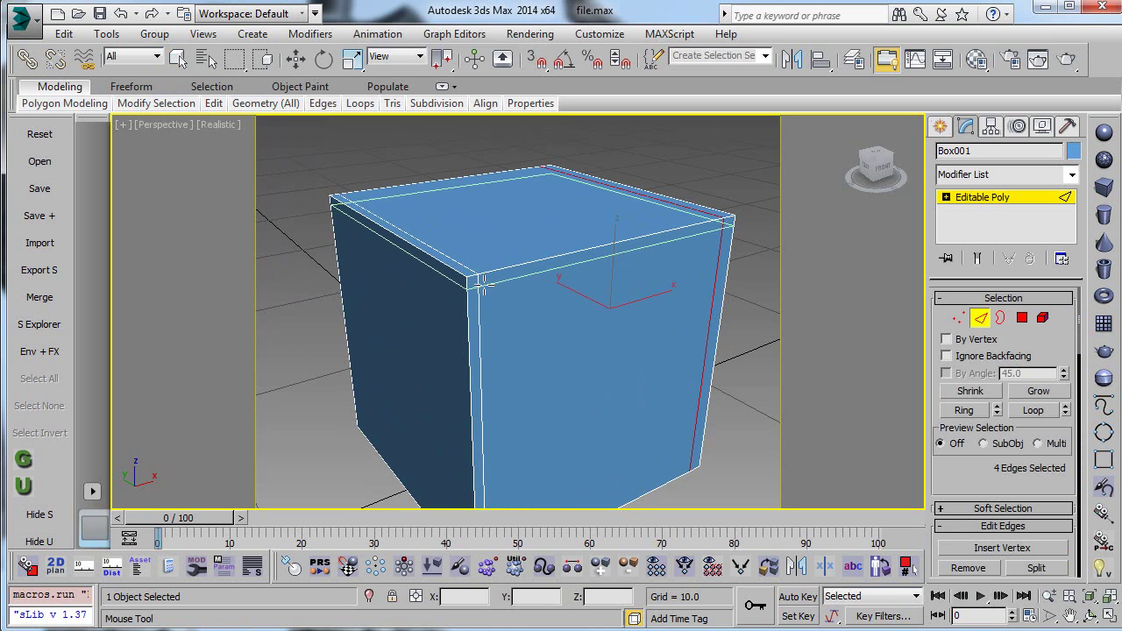
left_click(481, 282)
middle_click_drag(517, 371, 520, 296)
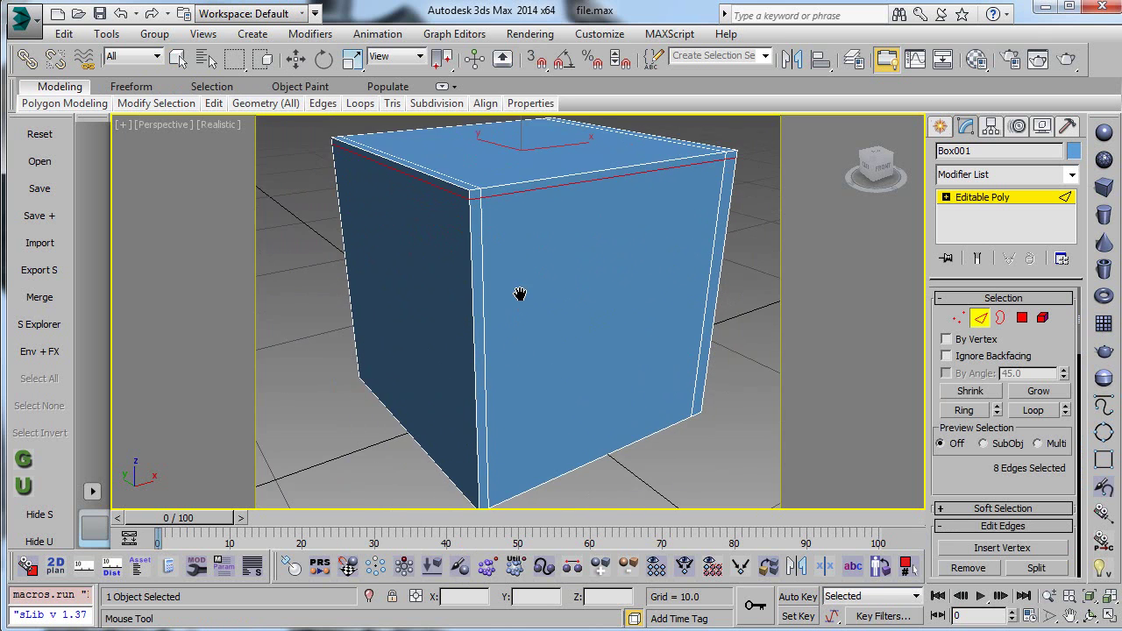
left_click(489, 494)
left_click(461, 219)
left_click(339, 144)
key("w")
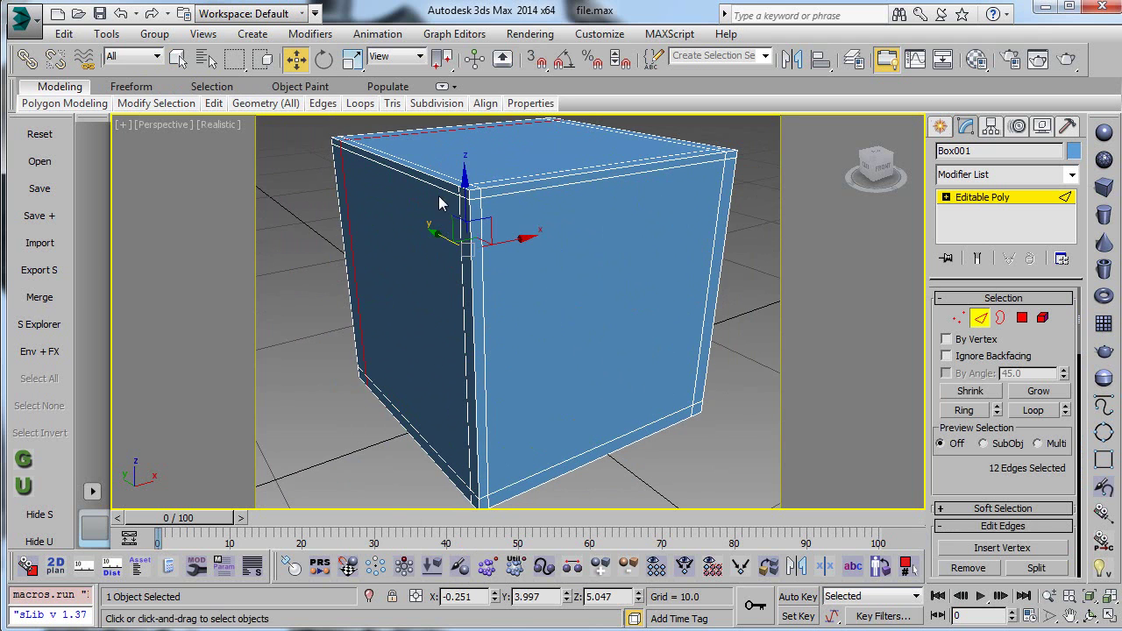
- Leave edge mode, turn on subdivision smoothing for the box, and inspect its rounded edges with the box deselected
left_click(976, 322)
key("ctrl+q")
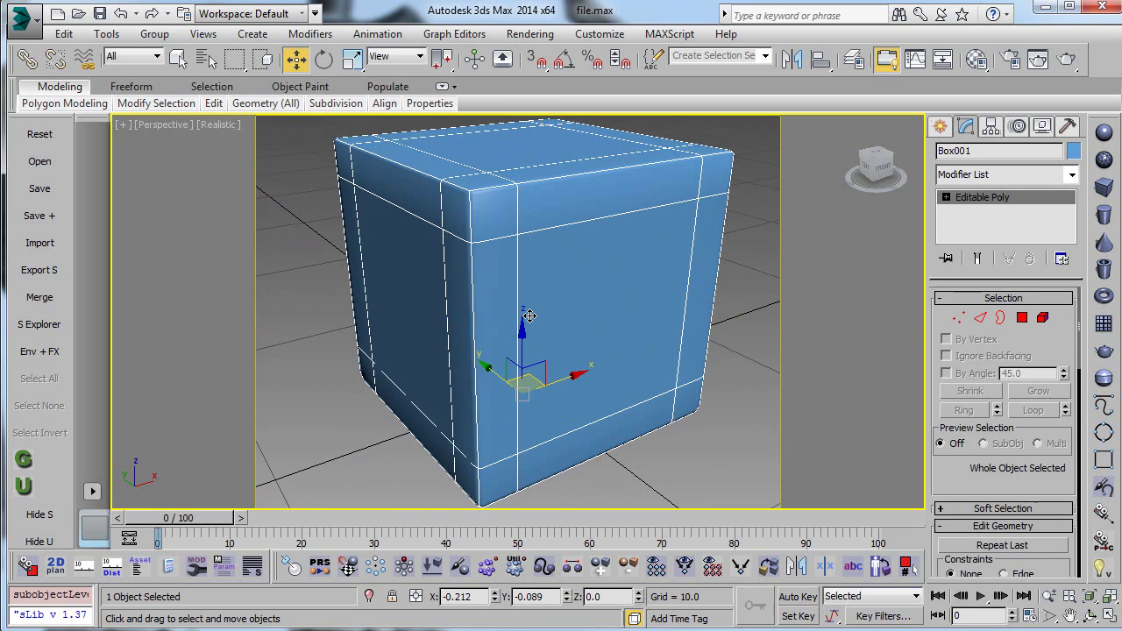
left_click(741, 253)
middle_click_drag(524, 282, 558, 290, "alt")
scroll(559, 290, "down", 3)
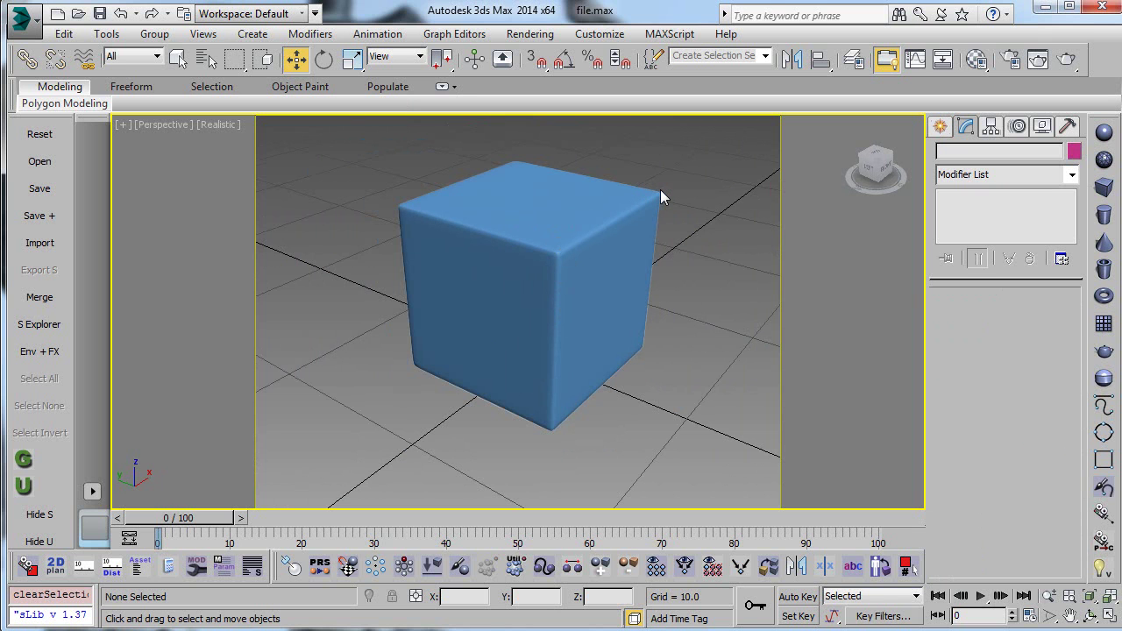
scroll(566, 246, "up", 3)
scroll(566, 246, "down", 3)
middle_click_drag(551, 279, 566, 260, "alt")
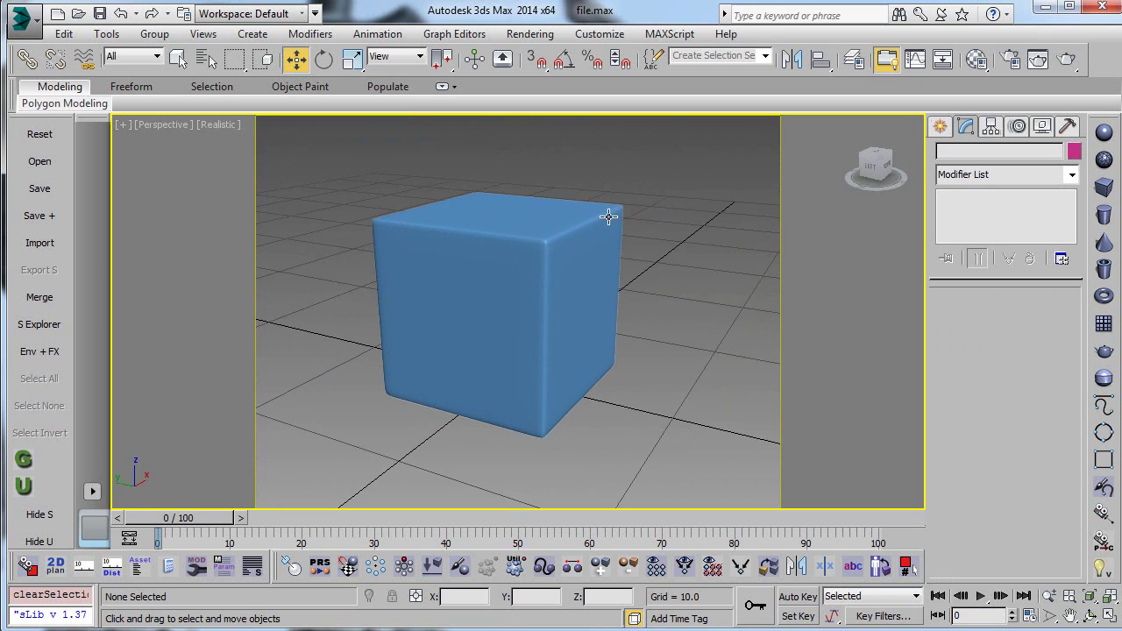
scroll(551, 251, "up", 3)
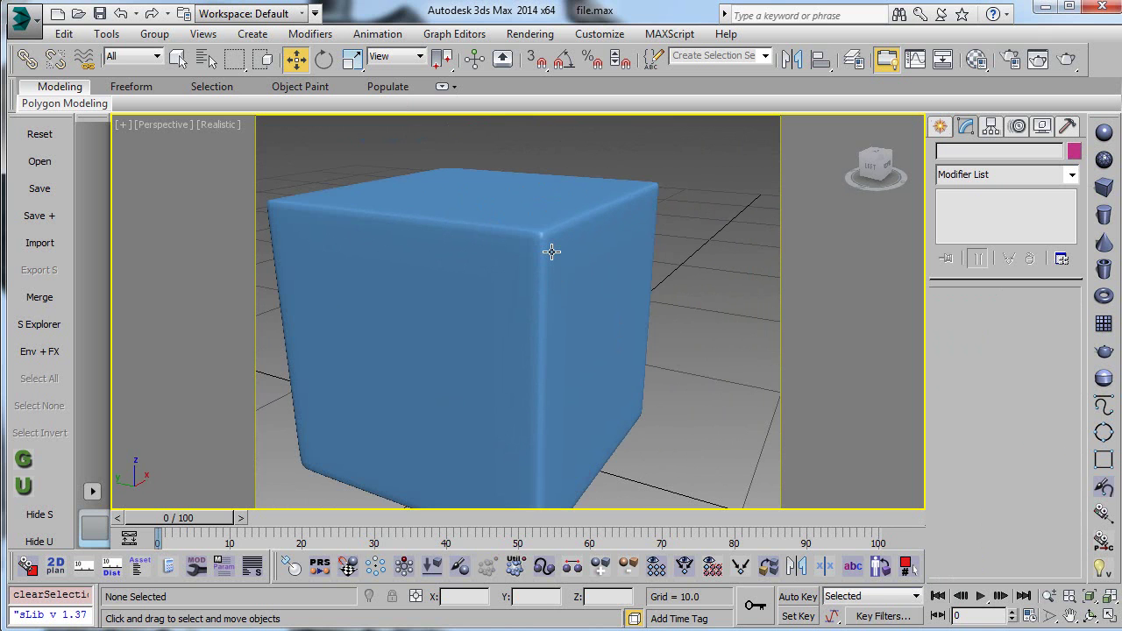
- Select the edge loop beside the box's nearest vertical edge, shift it along the Y axis, and exit edge mode
left_click(551, 251)
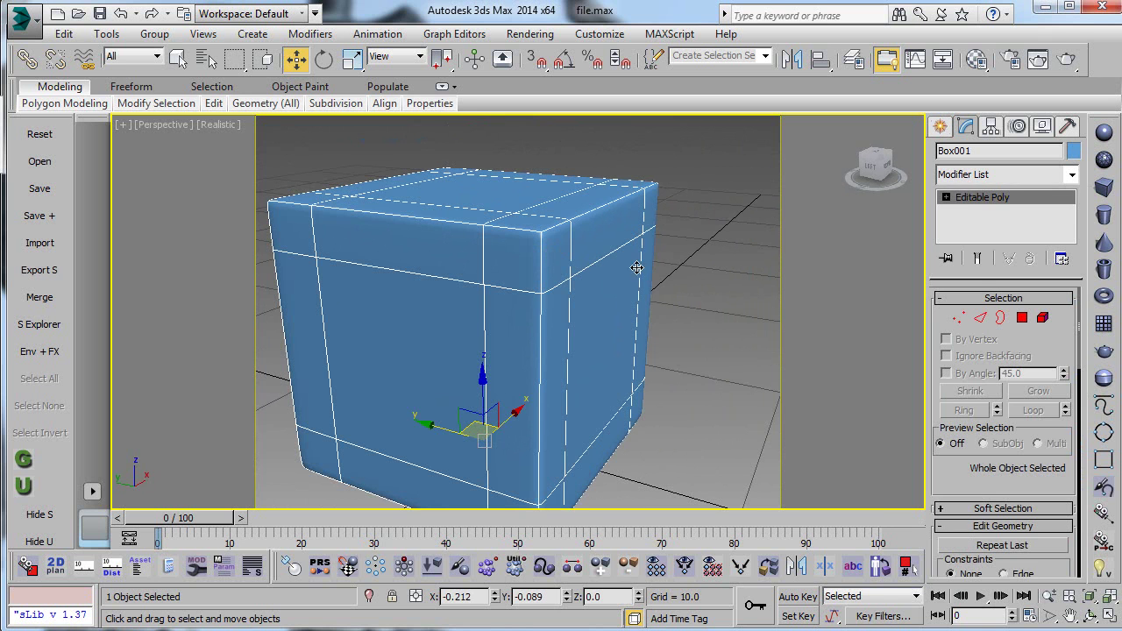
left_click(979, 317)
double_click(524, 255)
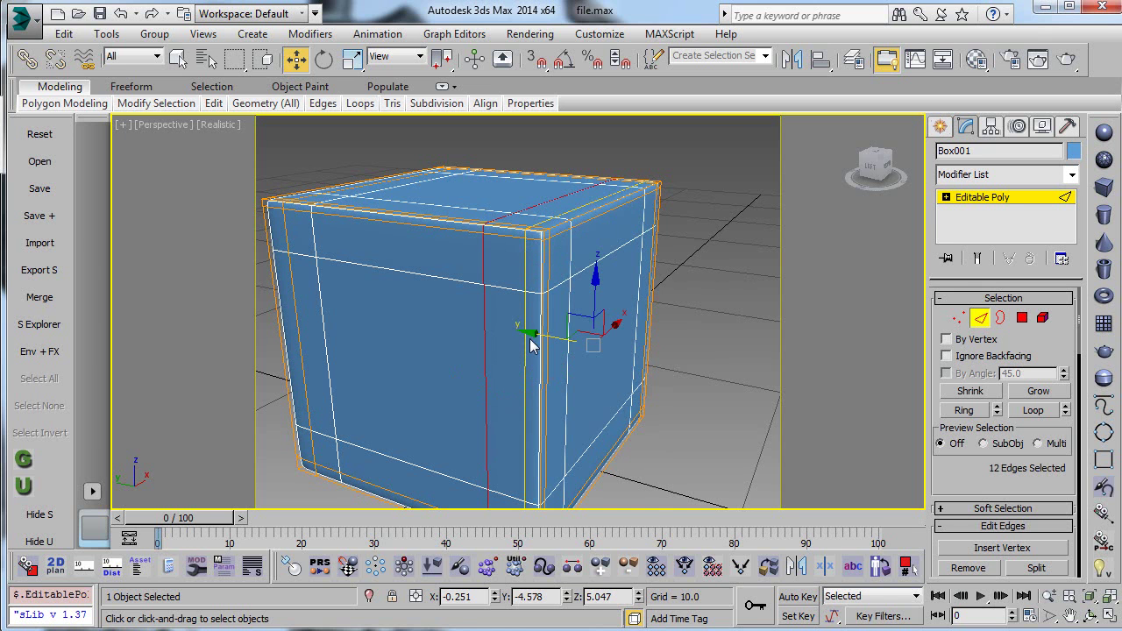
scroll(536, 337, "up", 4)
scroll(540, 335, "down", 4)
middle_click_drag(542, 333, 553, 353, "alt")
mouse_move(543, 333)
left_mouse_down()
mouse_move(462, 302)
mouse_move(552, 325)
left_mouse_up()
left_click(979, 318)
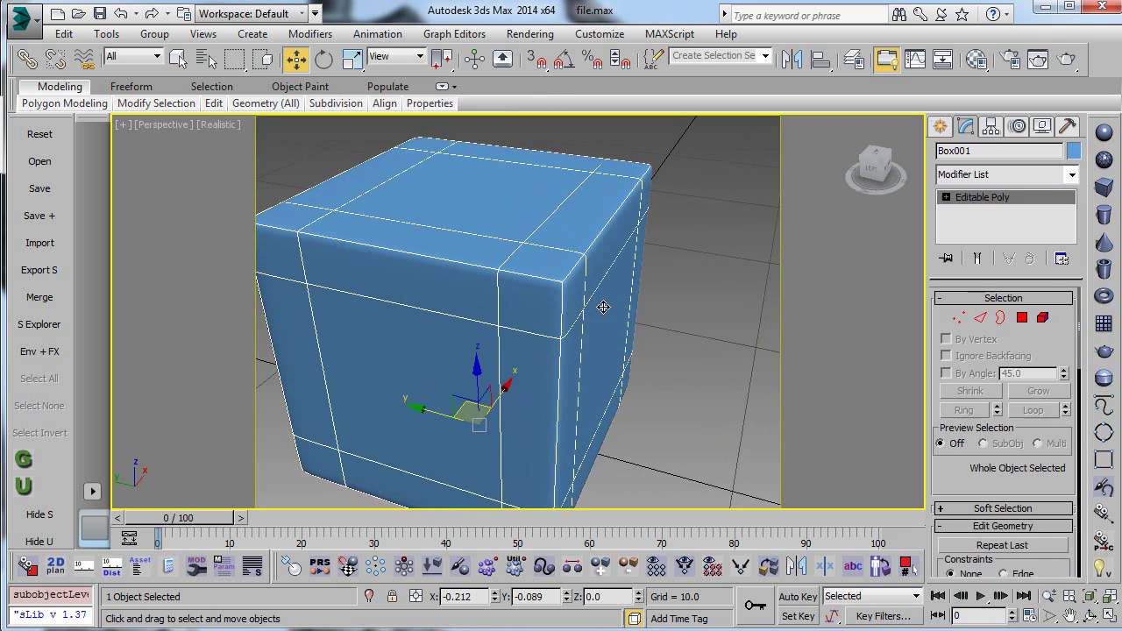
- Toggle subdivision smoothing off and on to compare the corner's support loops, and deselect the box
key("ctrl+q")
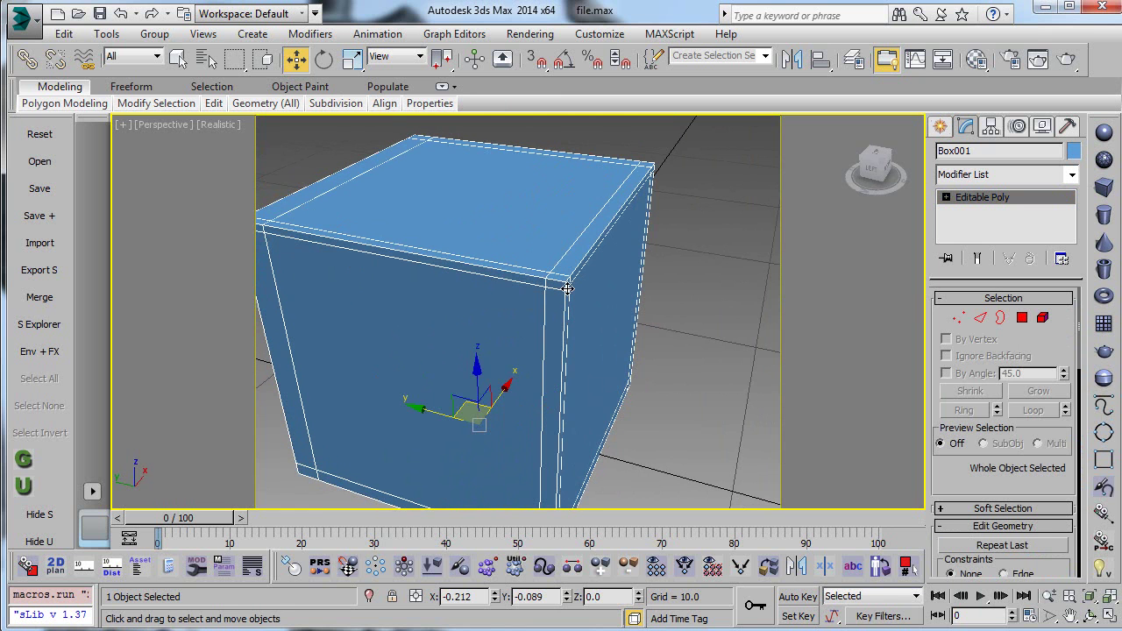
middle_click_drag(573, 284, 542, 292, "alt")
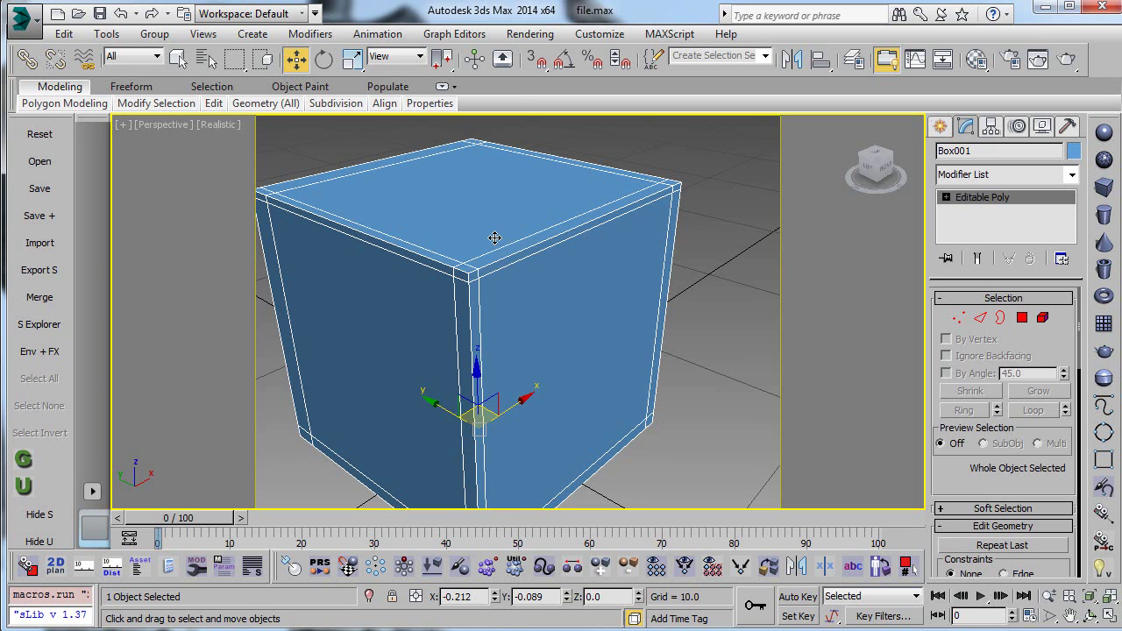
key("ctrl+q")
key("ctrl+d")
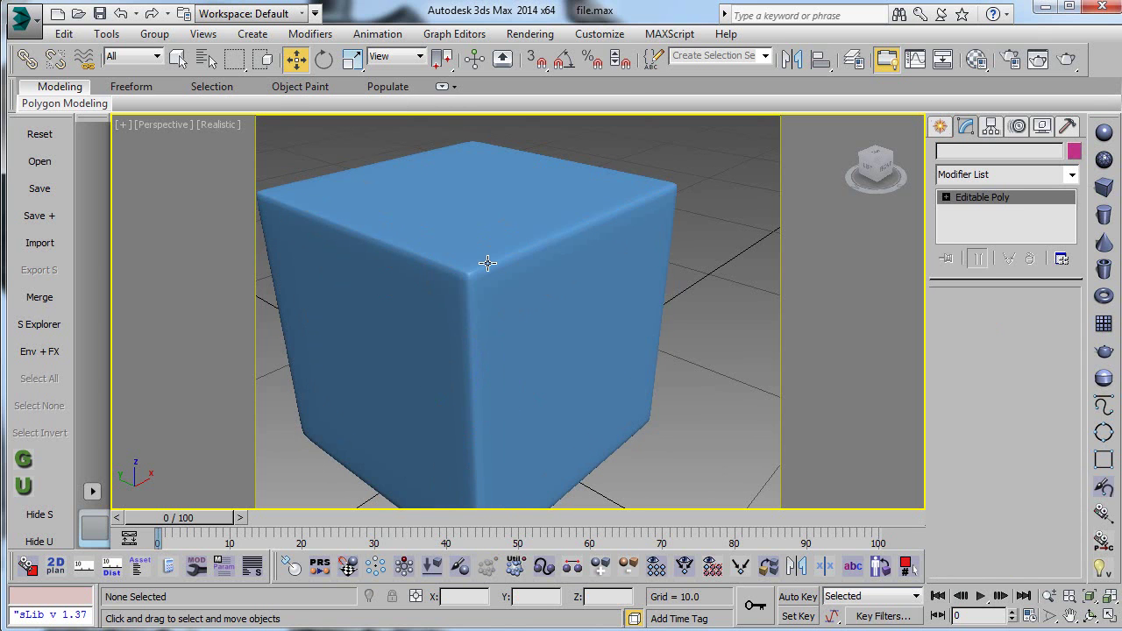
- Undo the smoothing and the SwiftLoop edge loops on the box
left_click(484, 263)
key("ctrl+z")
key("ctrl+z")
key("ctrl+z")
key("ctrl+z")
key("ctrl+z")
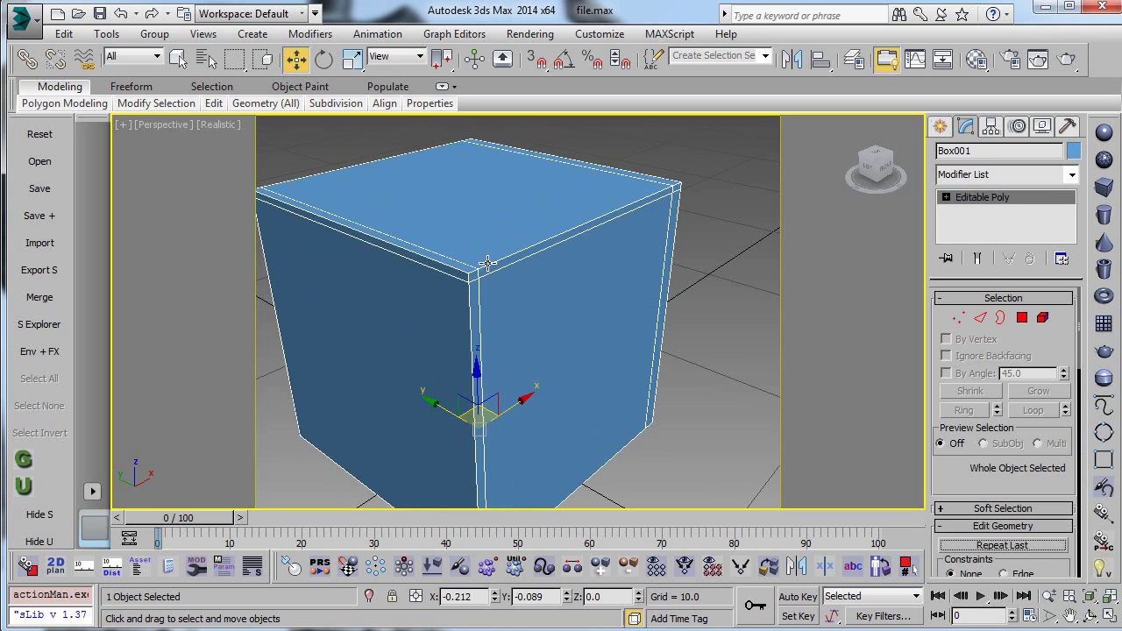
- Connect the four edges running along the X axis with 2 segments pinched outward toward the box's sides
middle_click_drag(605, 283, 546, 279, "alt")
scroll(546, 279, "down", 4)
left_click(980, 317)
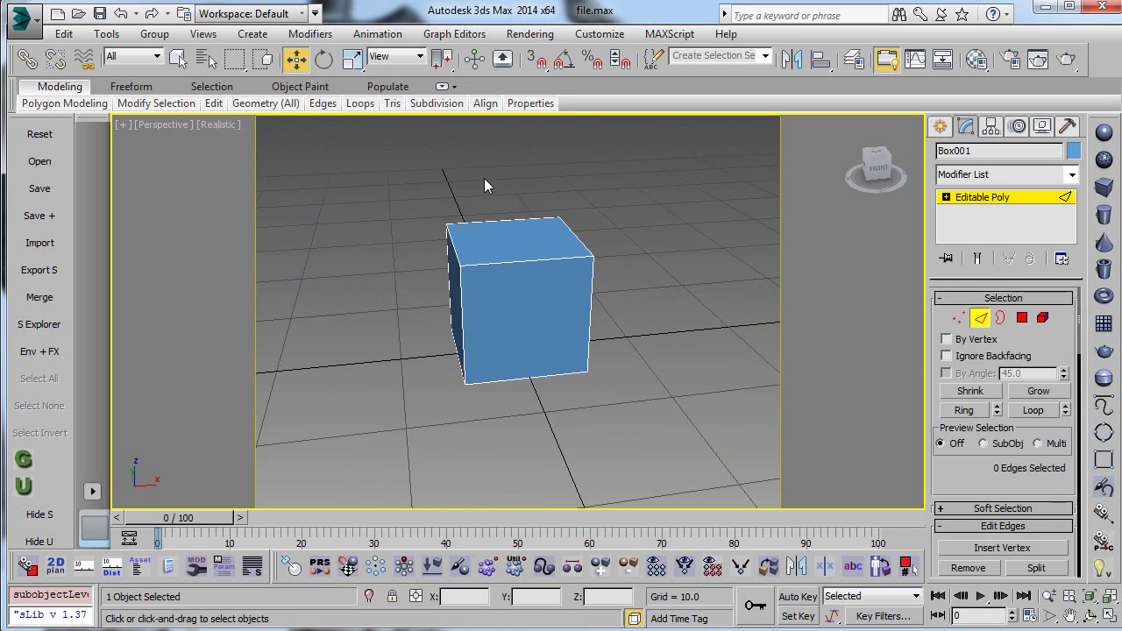
left_click_drag(487, 183, 523, 421)
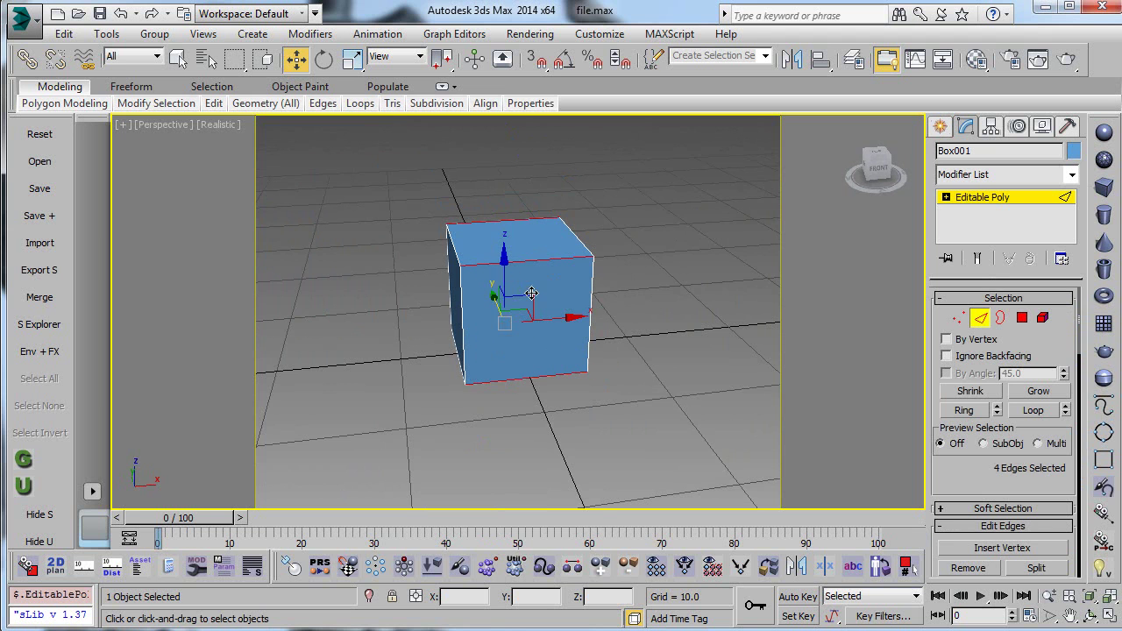
middle_click_drag(666, 333, 634, 340, "alt")
scroll(993, 482, "down", 5)
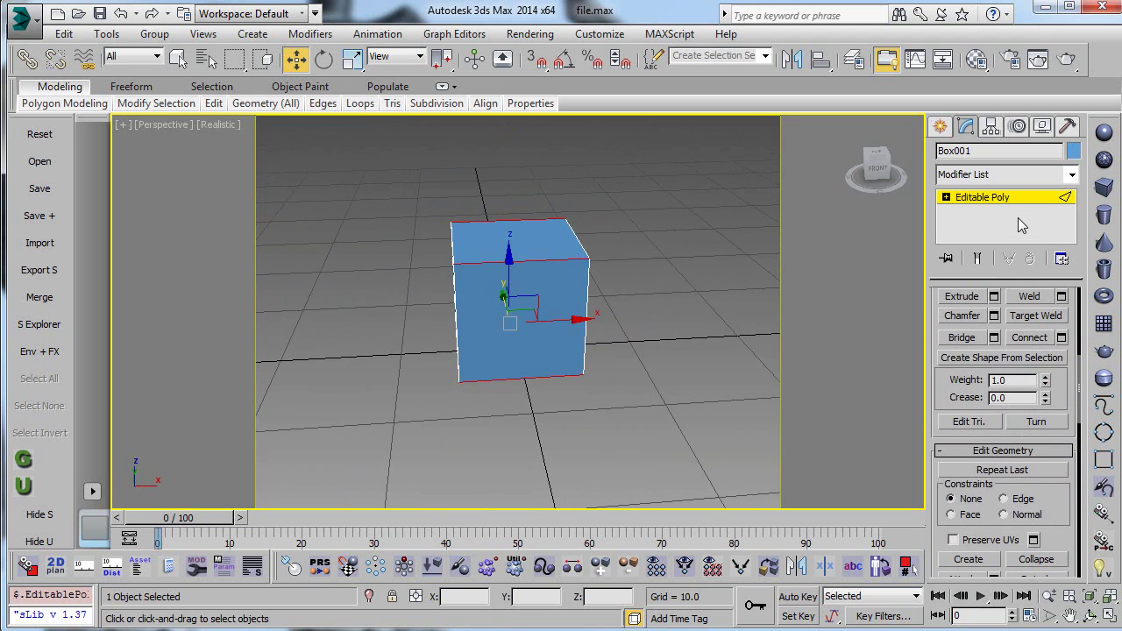
left_click(1061, 337)
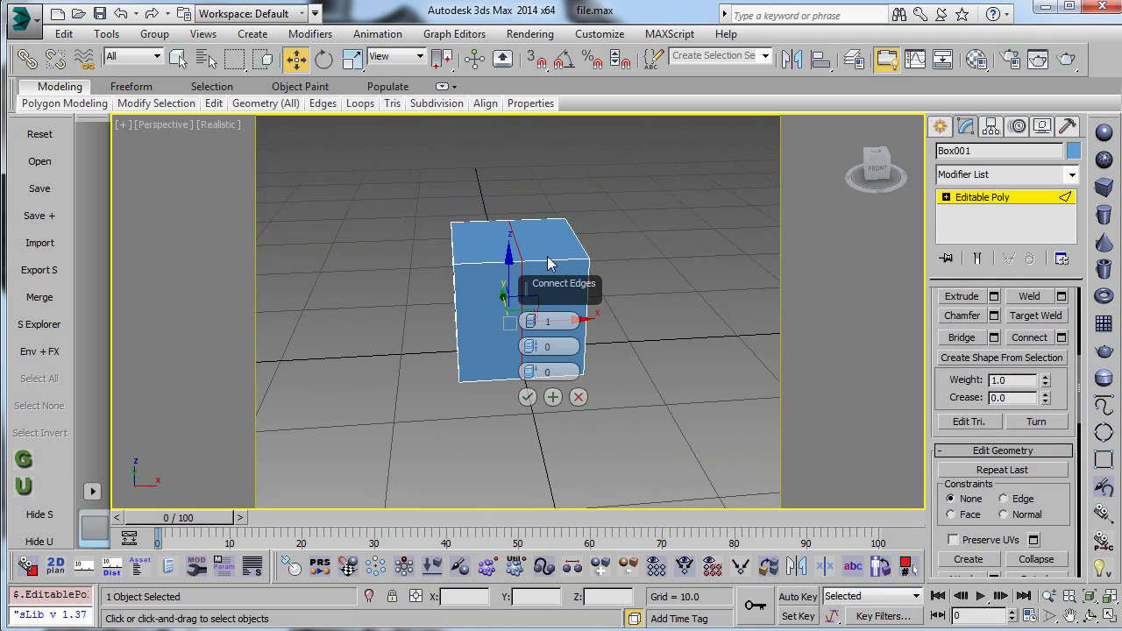
left_click(532, 319)
left_click_drag(548, 293, 661, 238)
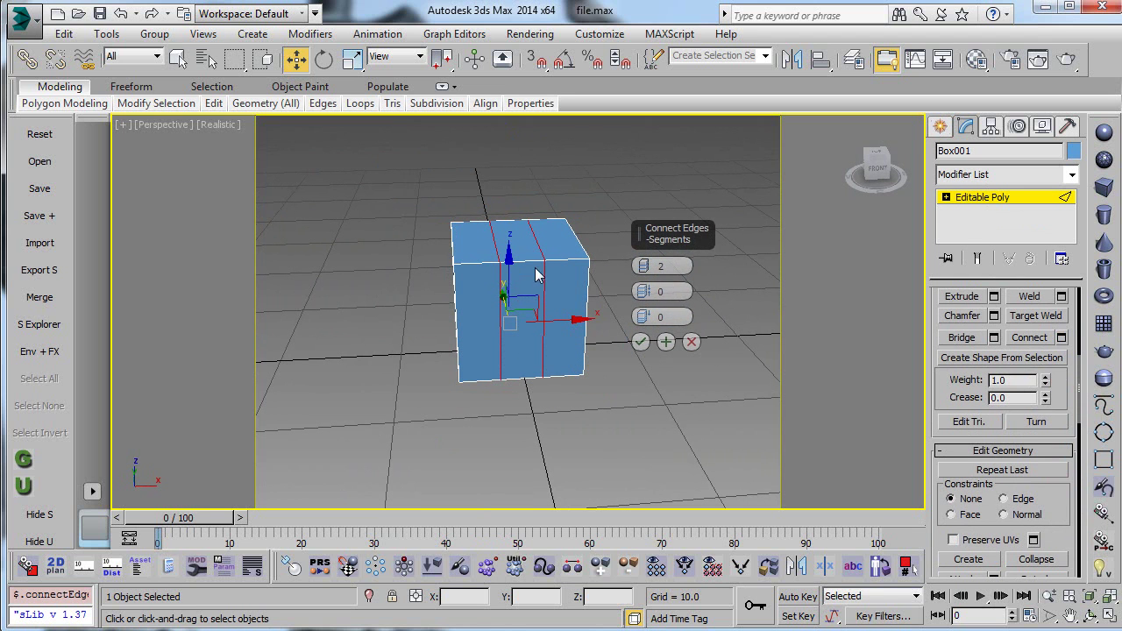
left_click_drag(645, 290, 657, 11)
left_click(640, 340)
- From a front-facing view, select the box's vertical edges and connect them with the same pinched segments
middle_click_drag(621, 351, 619, 299, "alt")
left_click_drag(620, 299, 465, 303)
right_click(466, 303)
left_click_drag(403, 286, 627, 320)
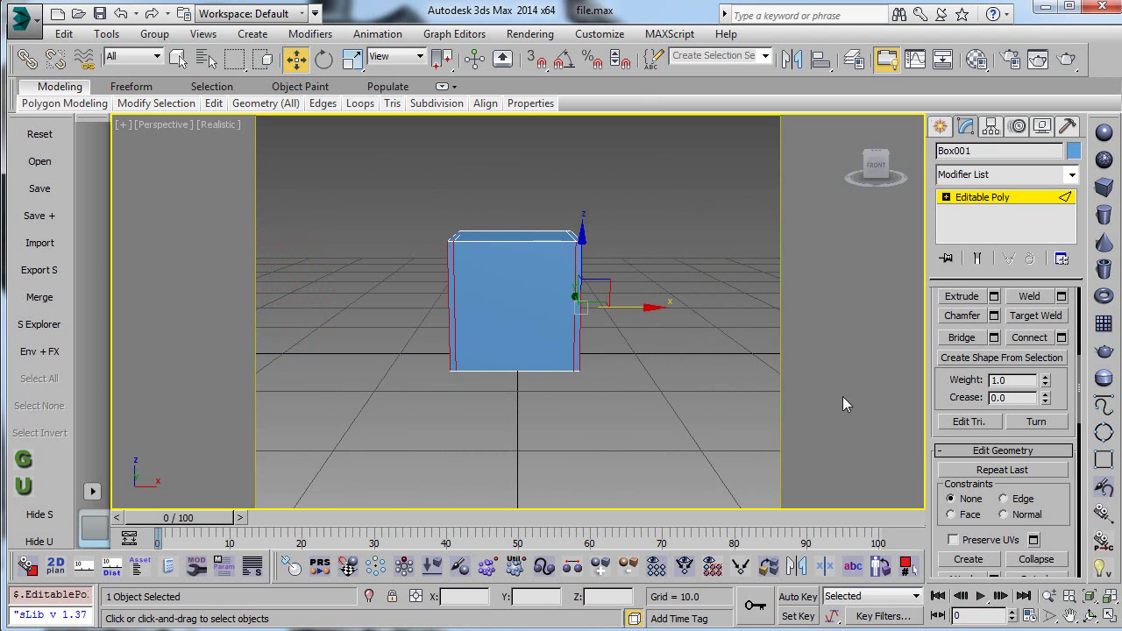
left_click(1029, 337)
- Select the remaining edges running along the Y axis, connect them with the same settings, and exit edge mode
middle_click_drag(473, 342, 627, 360, "alt")
left_click_drag(497, 182, 536, 395)
left_click(1010, 339)
middle_click_drag(537, 308, 496, 350, "alt")
scroll(510, 340, "up", 4)
middle_click_drag(634, 322, 692, 307, "alt")
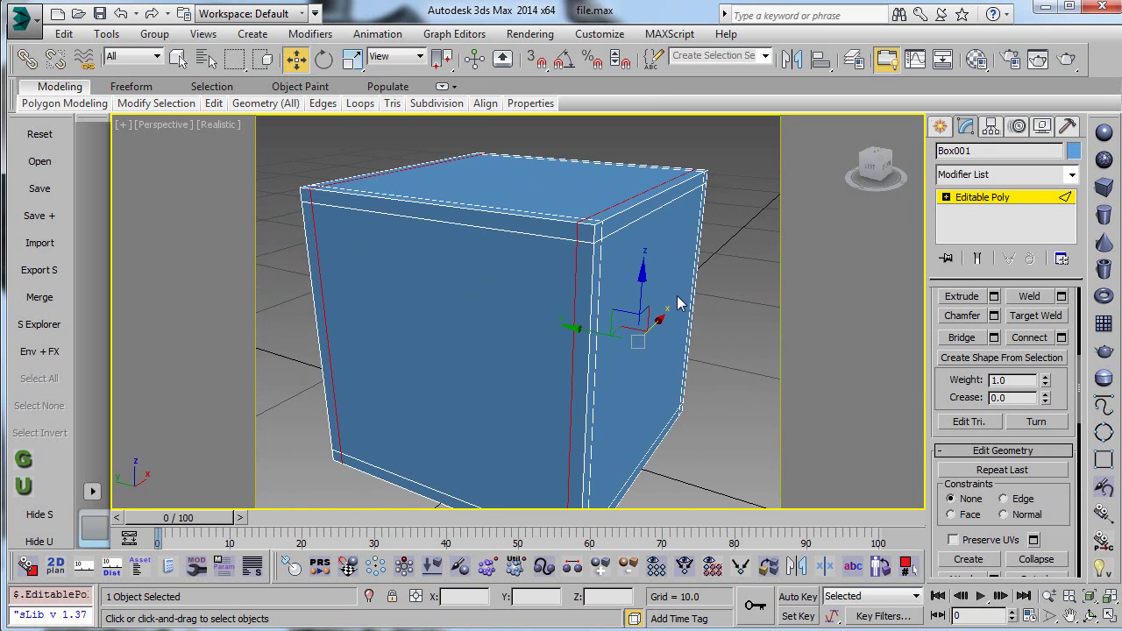
left_click(1030, 200)
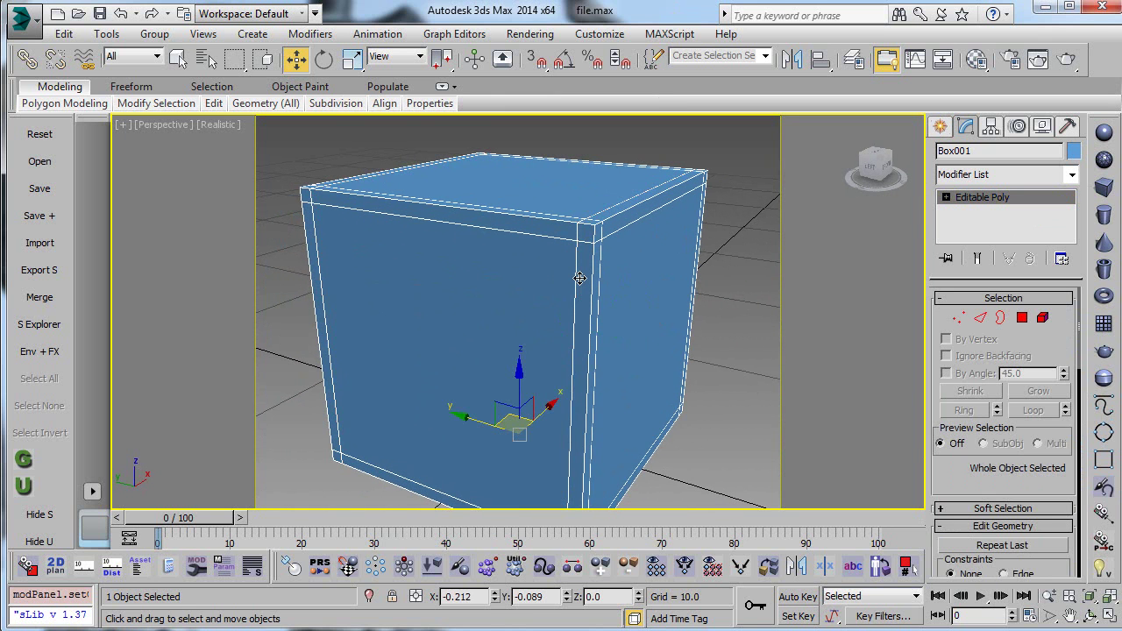
- Inspect the connected support loops around the box's corners, and undo them to restore the plain box
scroll(579, 278, "down", 3)
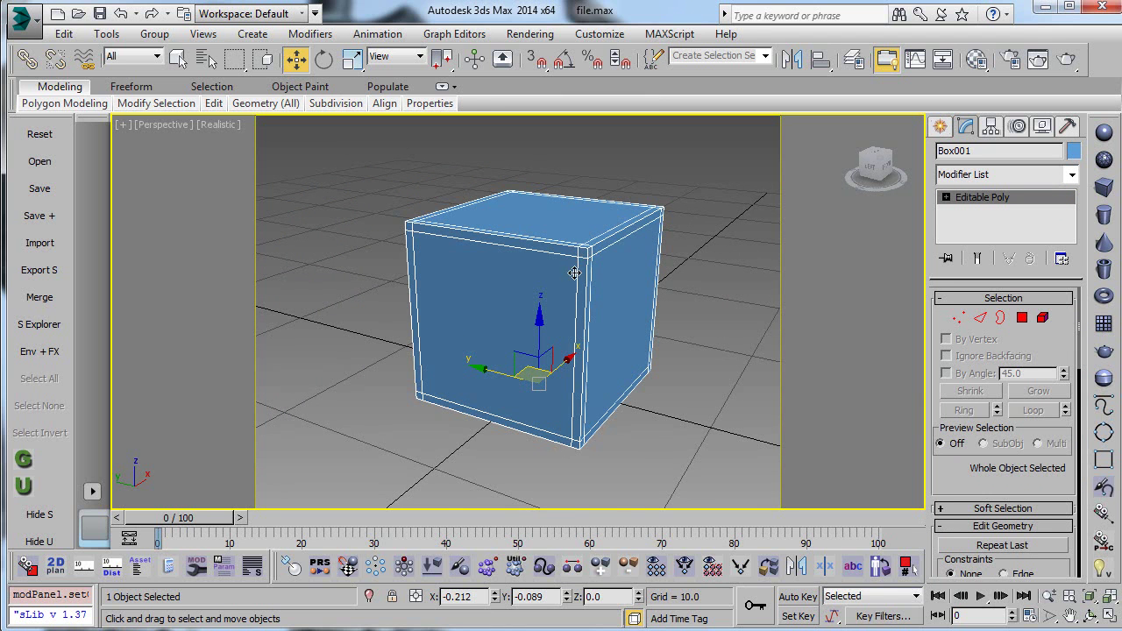
scroll(578, 277, "up", 3)
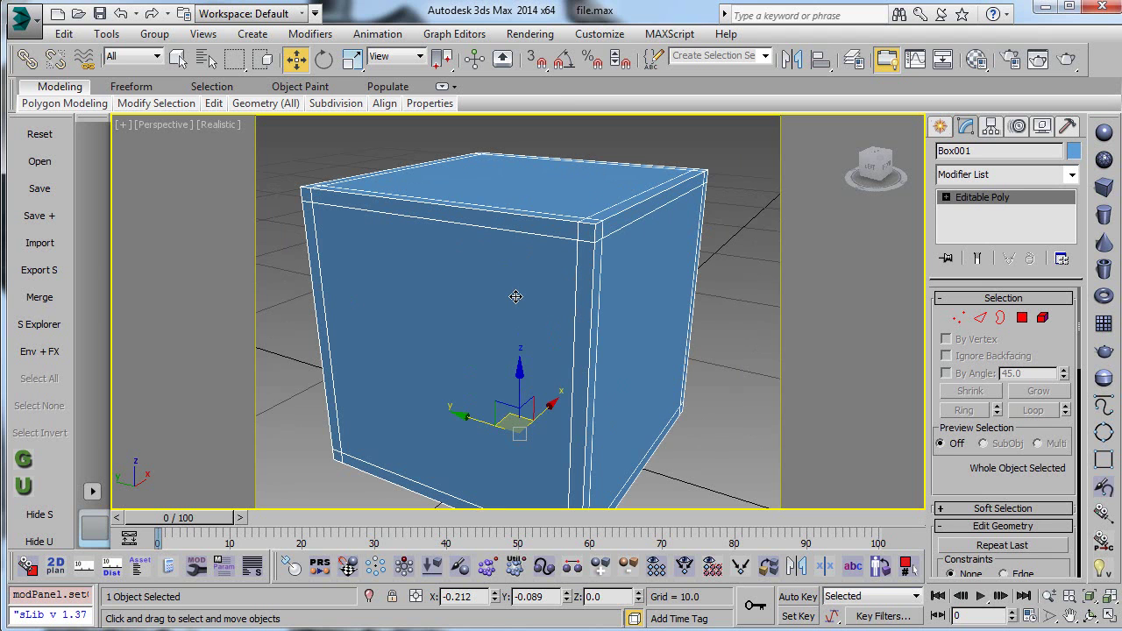
scroll(515, 296, "down", 2)
middle_click_drag(487, 303, 530, 307, "alt")
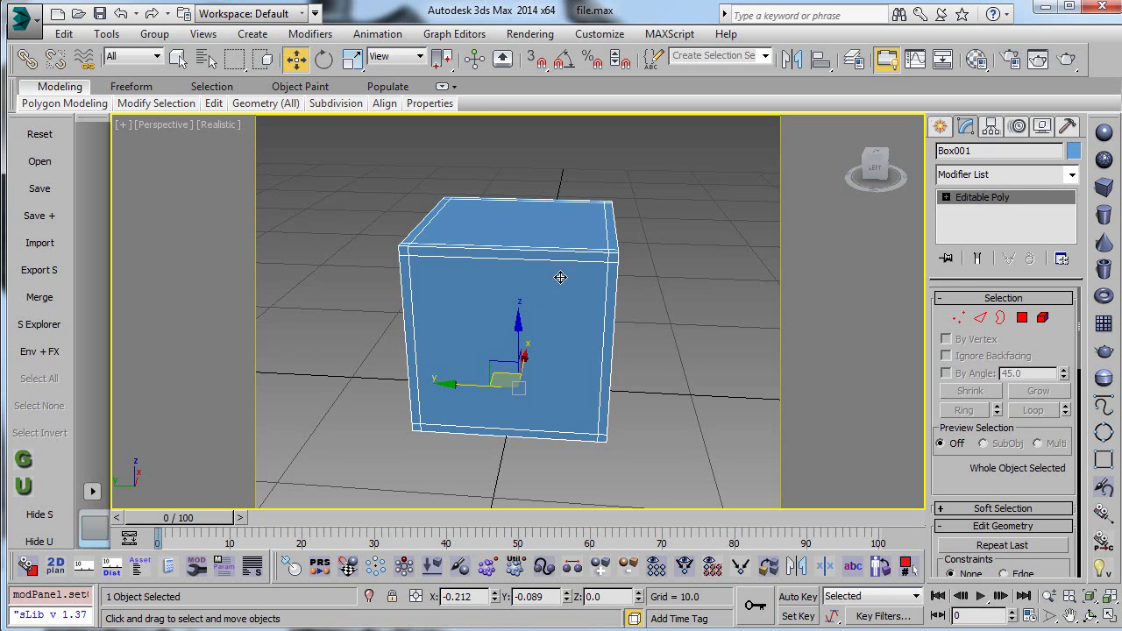
middle_click_drag(564, 278, 491, 283, "alt")
scroll(495, 284, "up", 3)
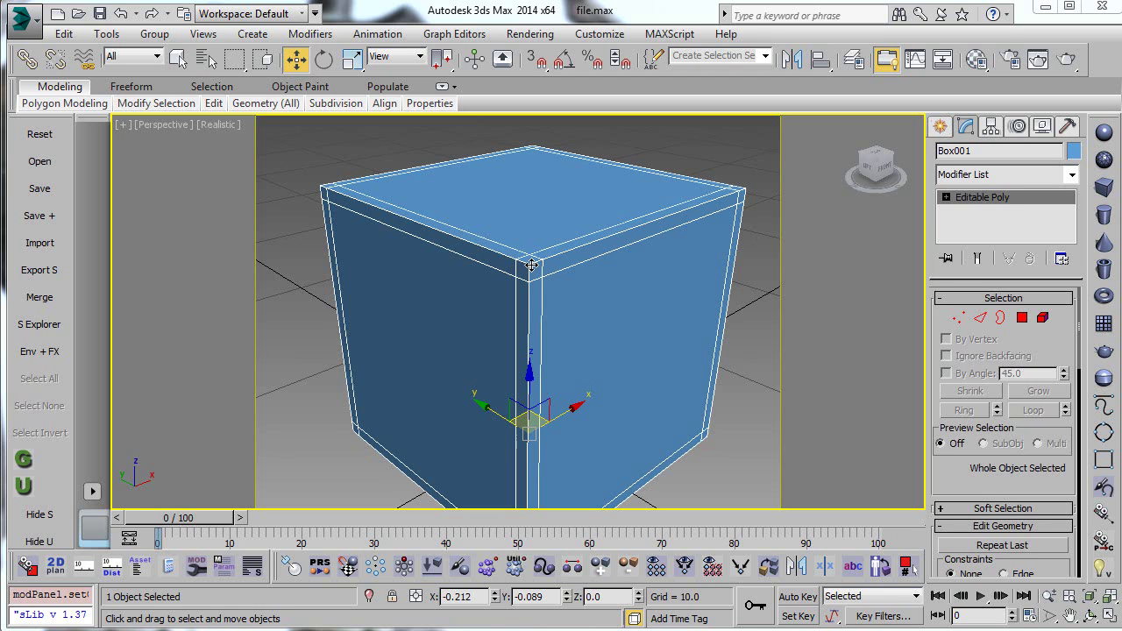
left_click(744, 277)
left_click(545, 272)
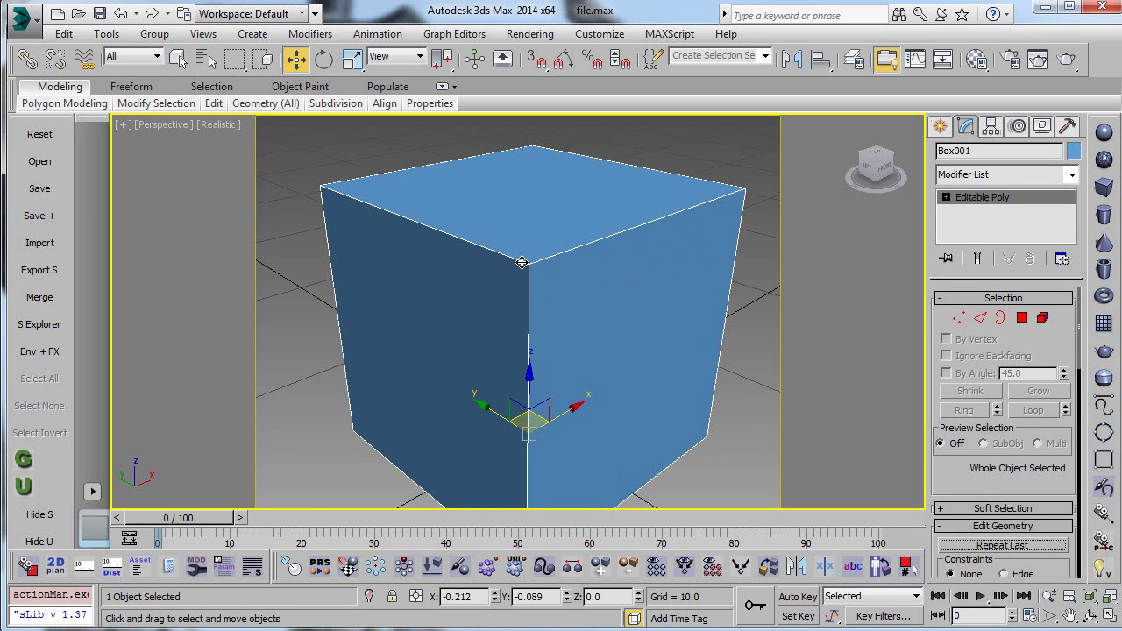
scroll(520, 261, "down", 2)
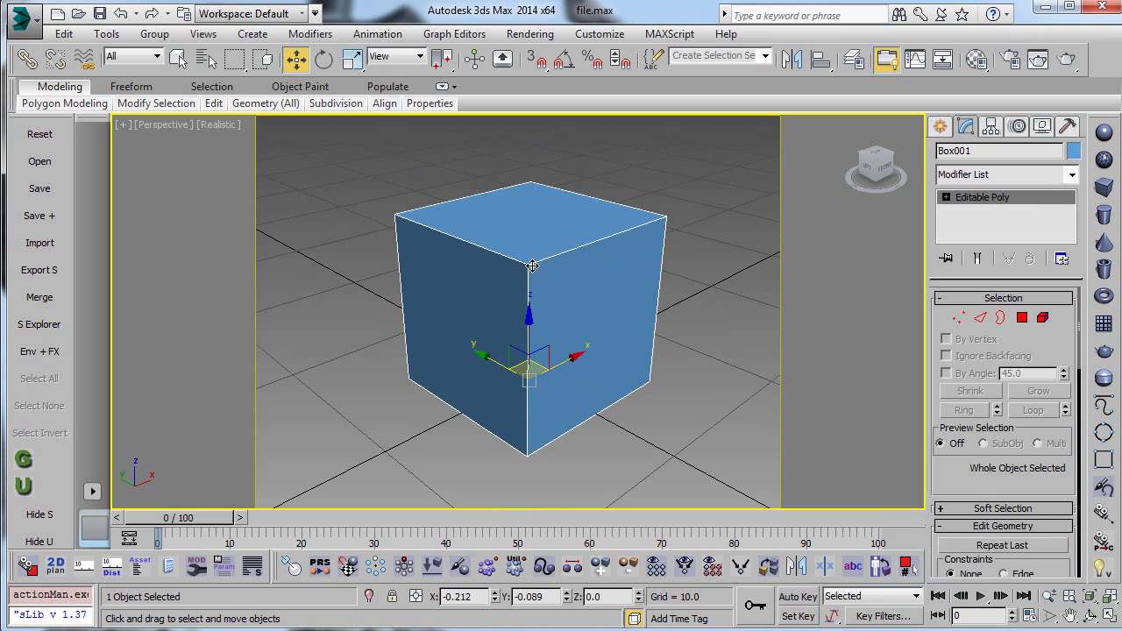
scroll(532, 264, "up", 2)
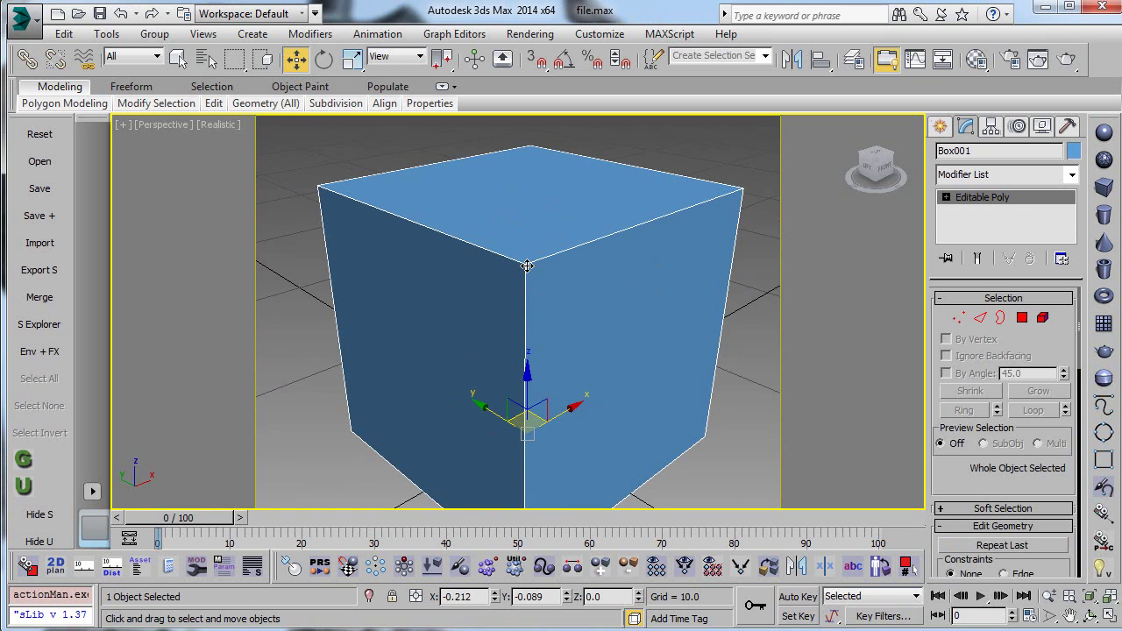
scroll(527, 266, "down", 3)
scroll(526, 265, "up", 1)
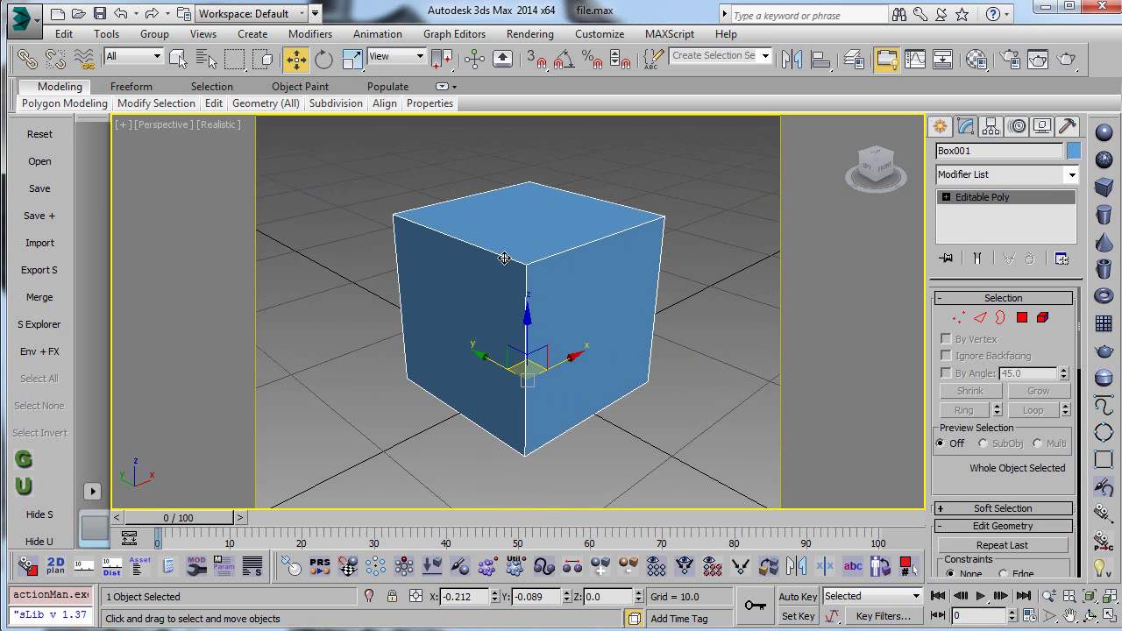
left_click(724, 180)
left_click(581, 240)
scroll(524, 273, "up", 3)
middle_click_drag(524, 273, 518, 283)
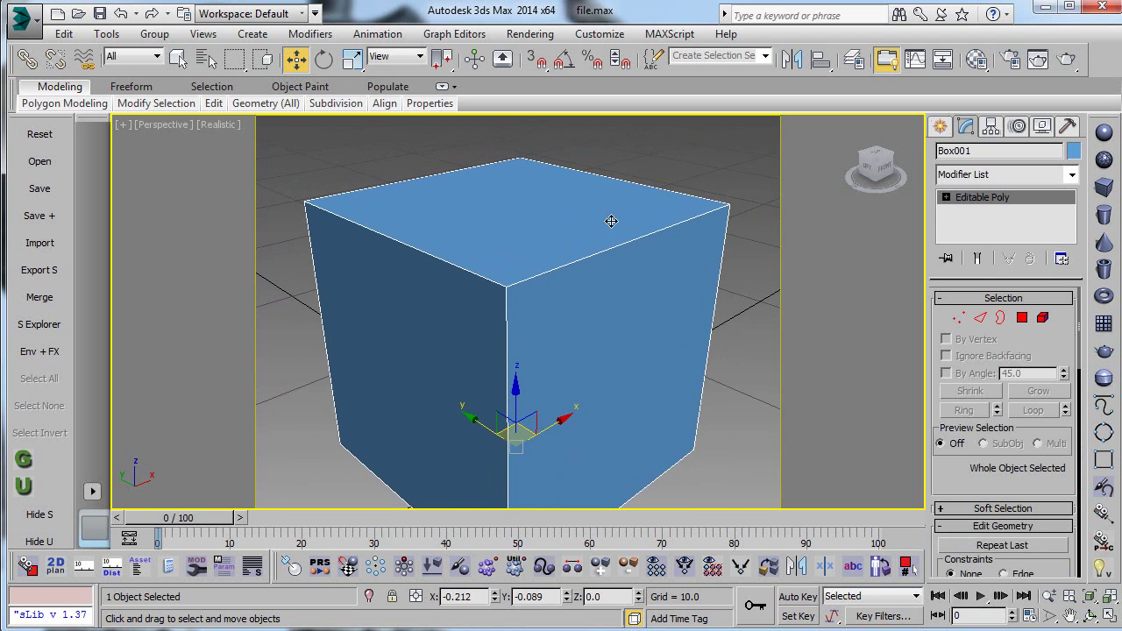
left_click(671, 183)
left_click(626, 205)
scroll(646, 222, "down", 2)
middle_click_drag(646, 222, 586, 233)
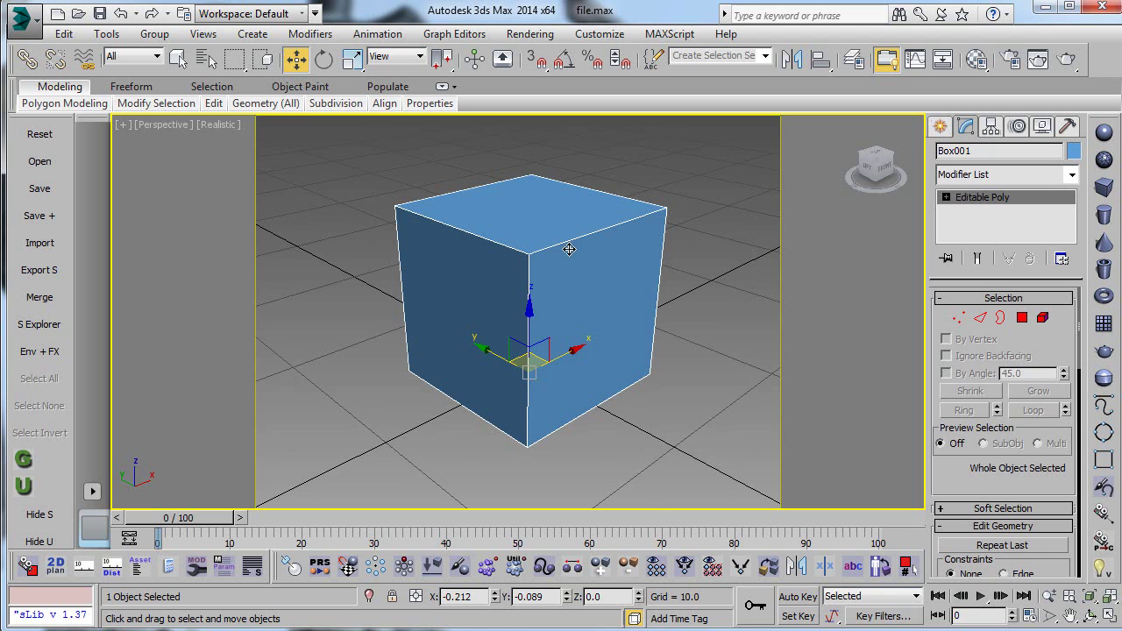
scroll(556, 253, "up", 3)
middle_click_drag(522, 267, 526, 268)
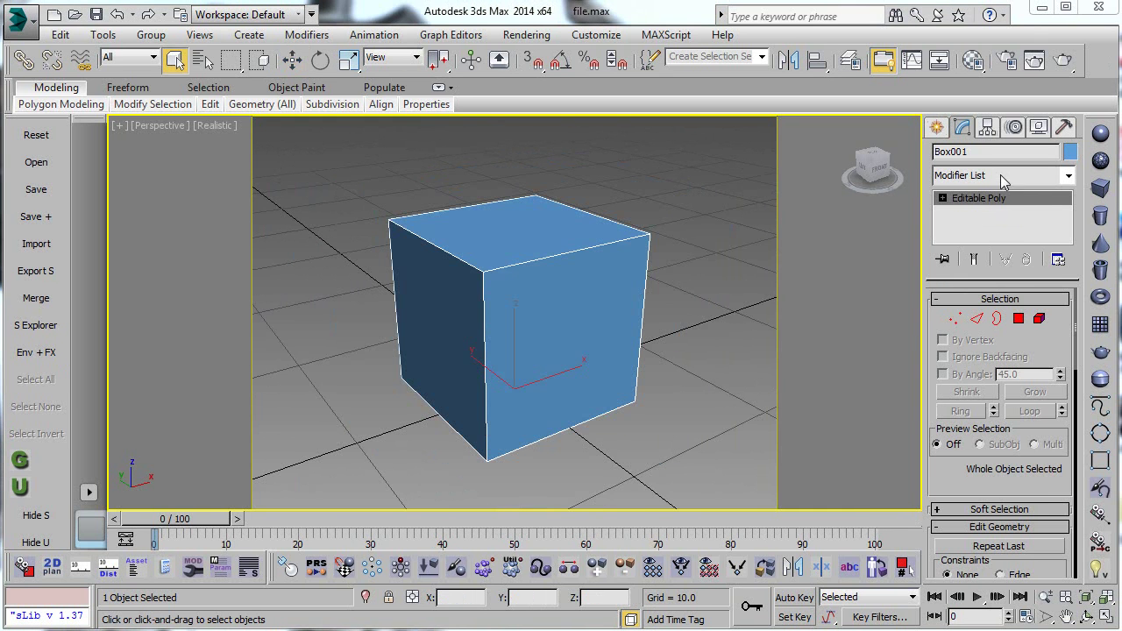
left_click(1000, 175)
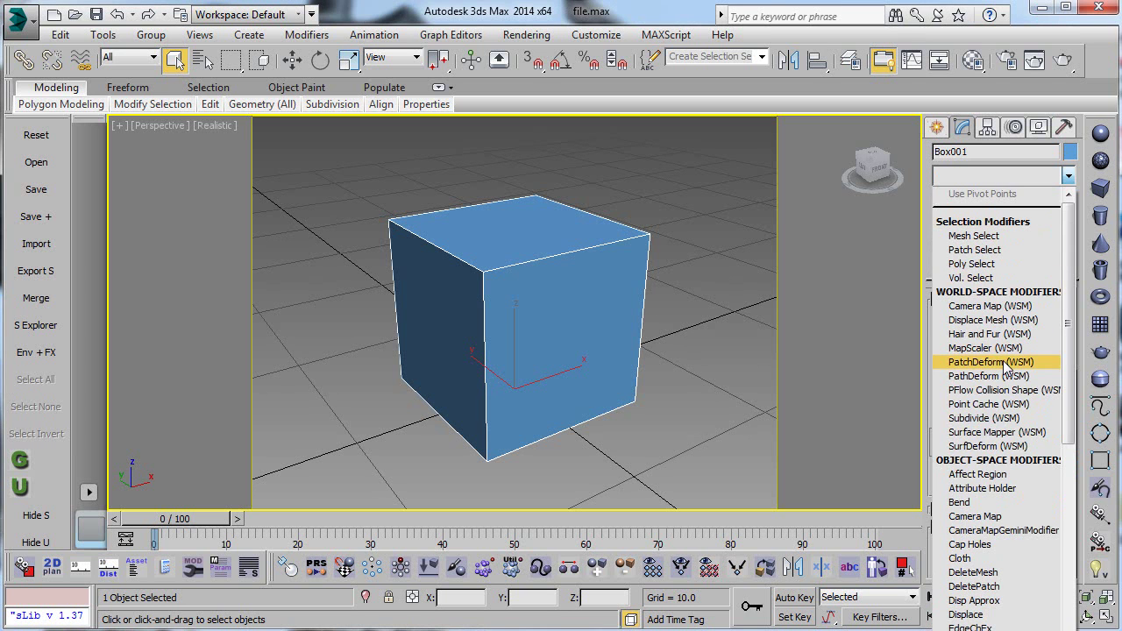
scroll(1005, 368, "down", 4)
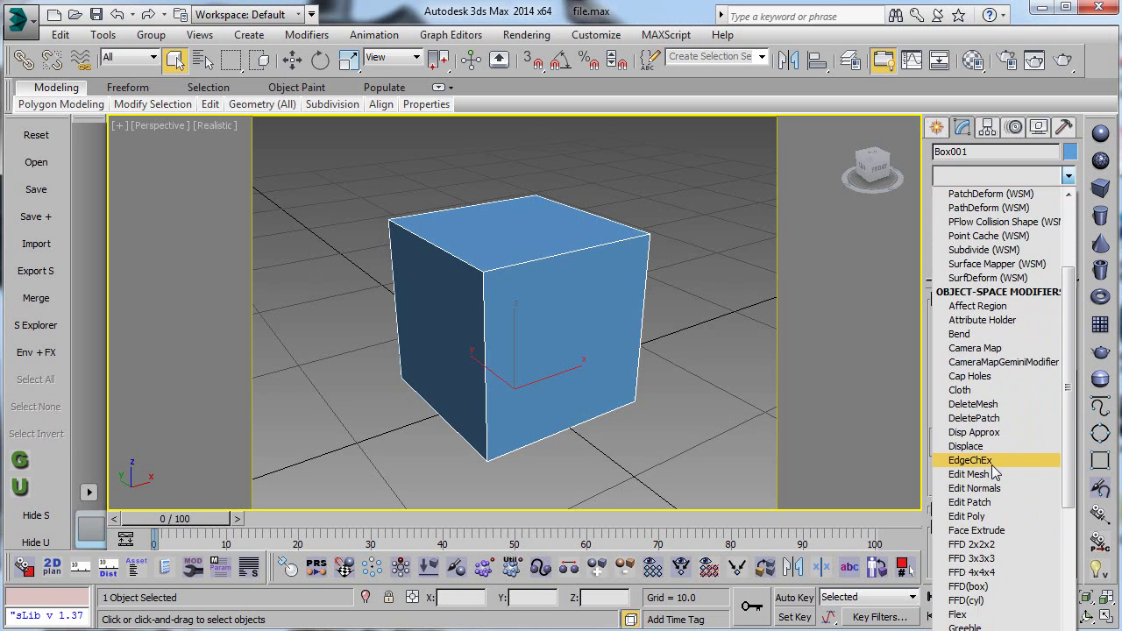
left_click(670, 224)
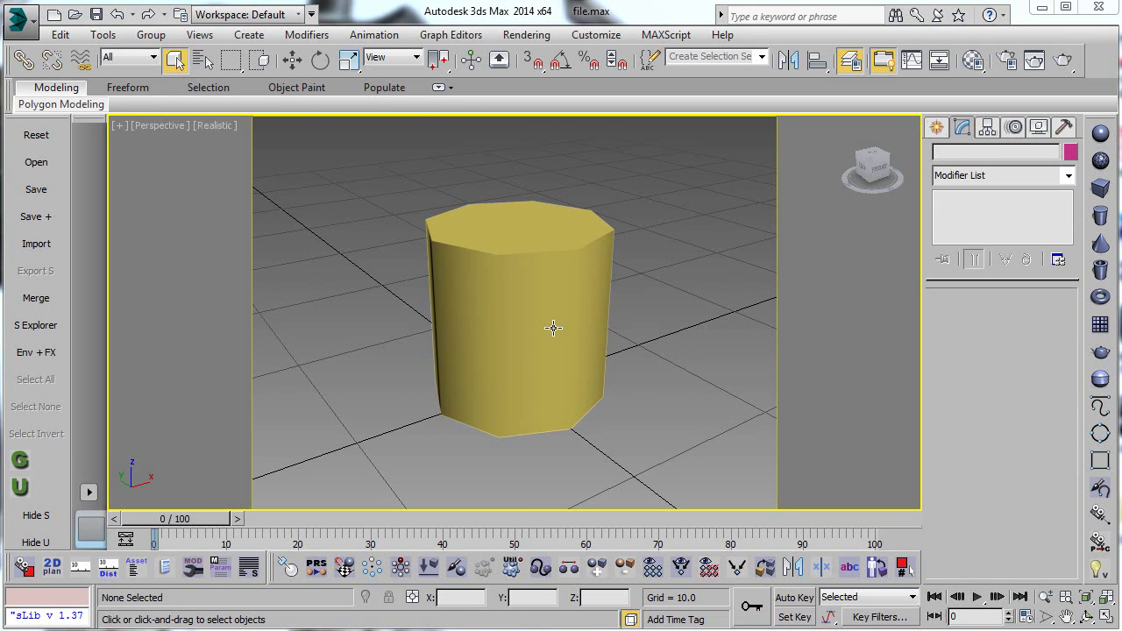
- Select the eight-sided cylinder, preview it with subdivision smoothing, and return it to its unsmoothed shape
left_click(552, 327)
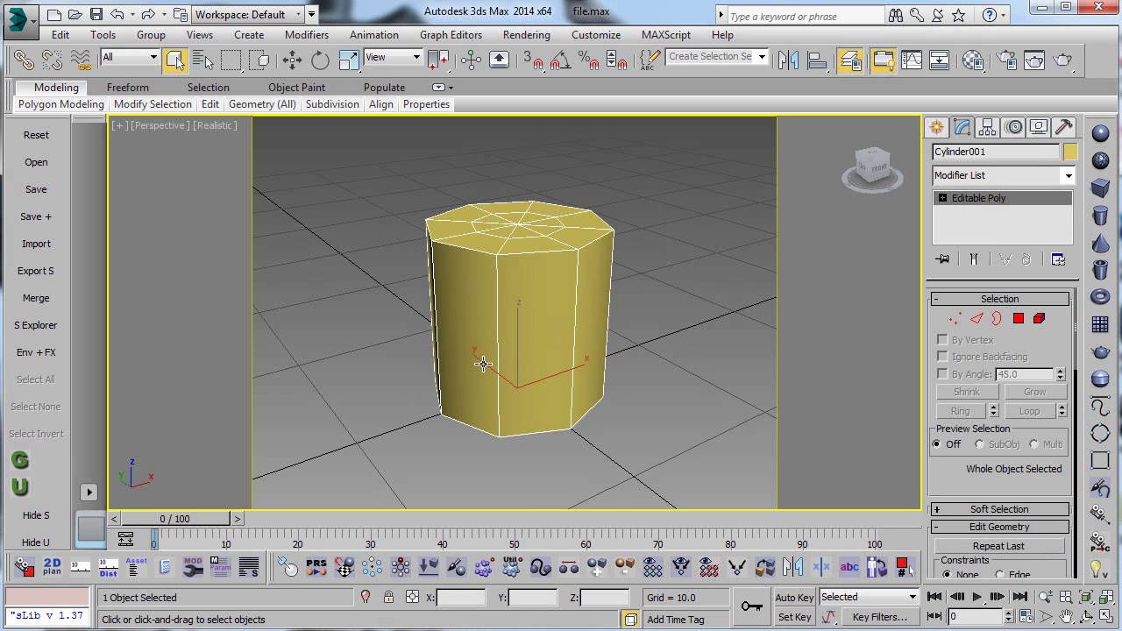
key("ctrl+q")
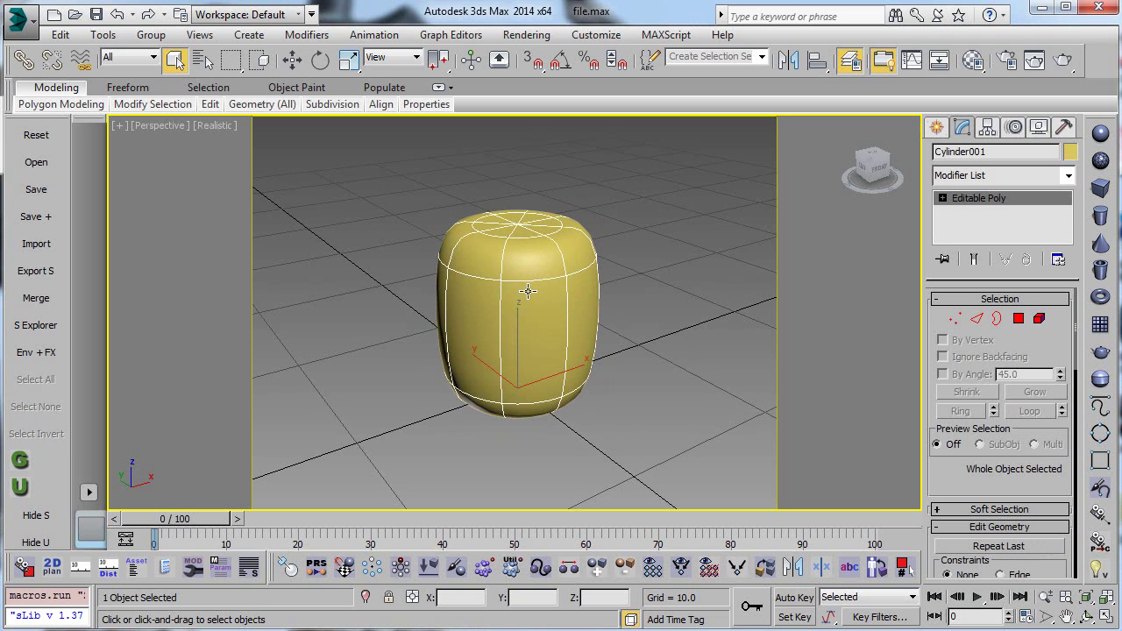
key("ctrl+z")
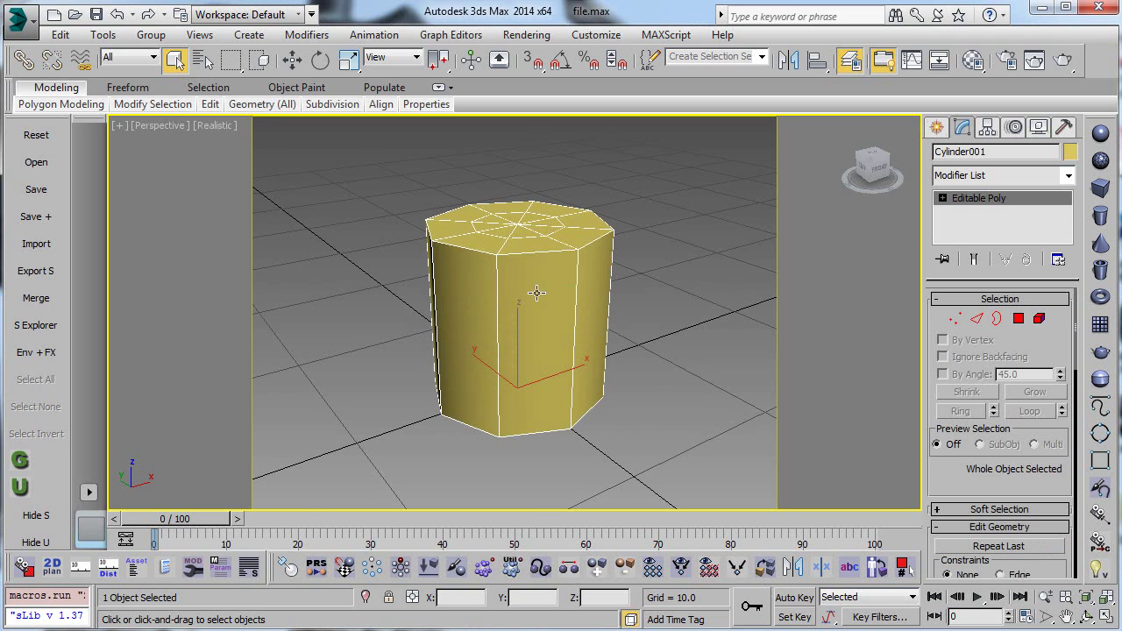
- Work at edge level on the cylinder and use Swift Loop to insert support loops close to its upper and lower rims
scroll(538, 292, "up", 3)
middle_click_drag(536, 293, 531, 292, "alt")
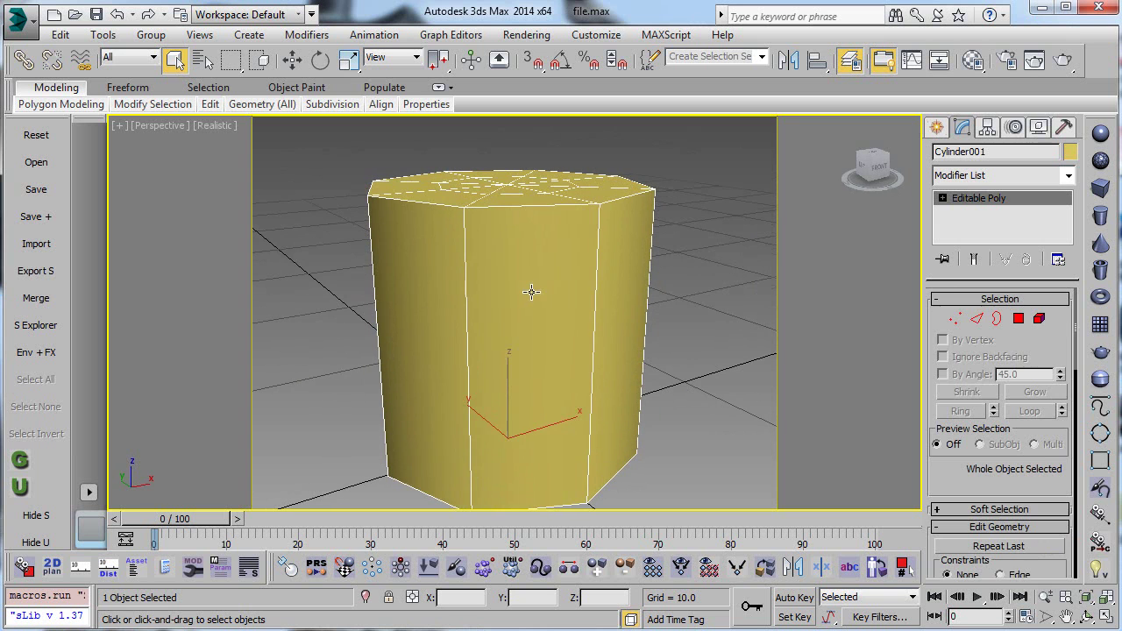
left_click(958, 320)
key("2")
left_click(595, 261)
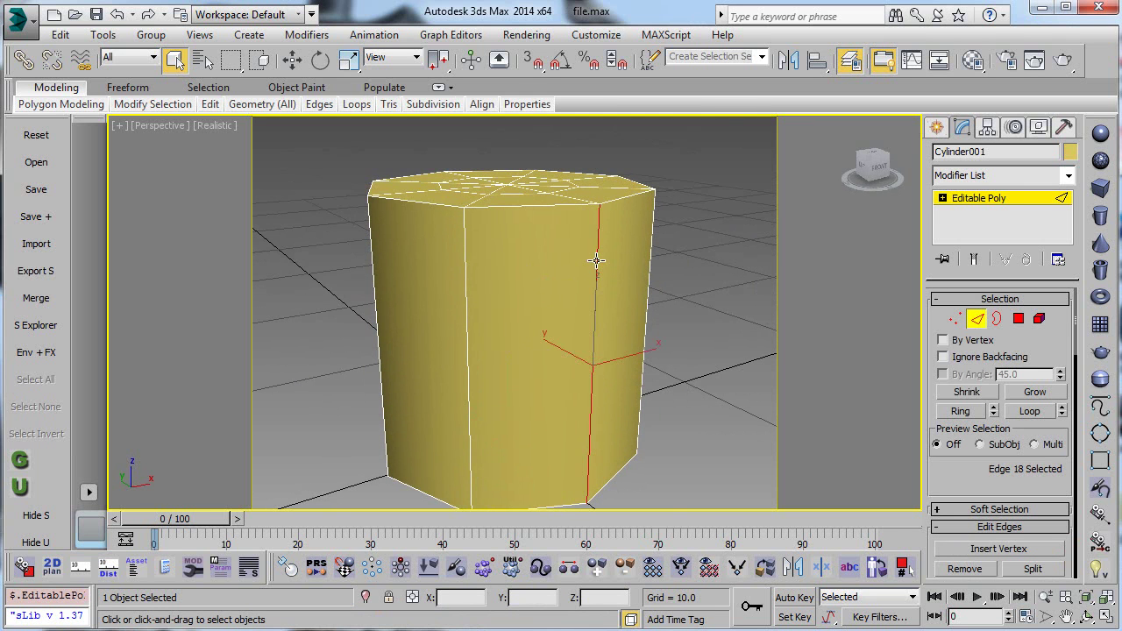
right_click(596, 261)
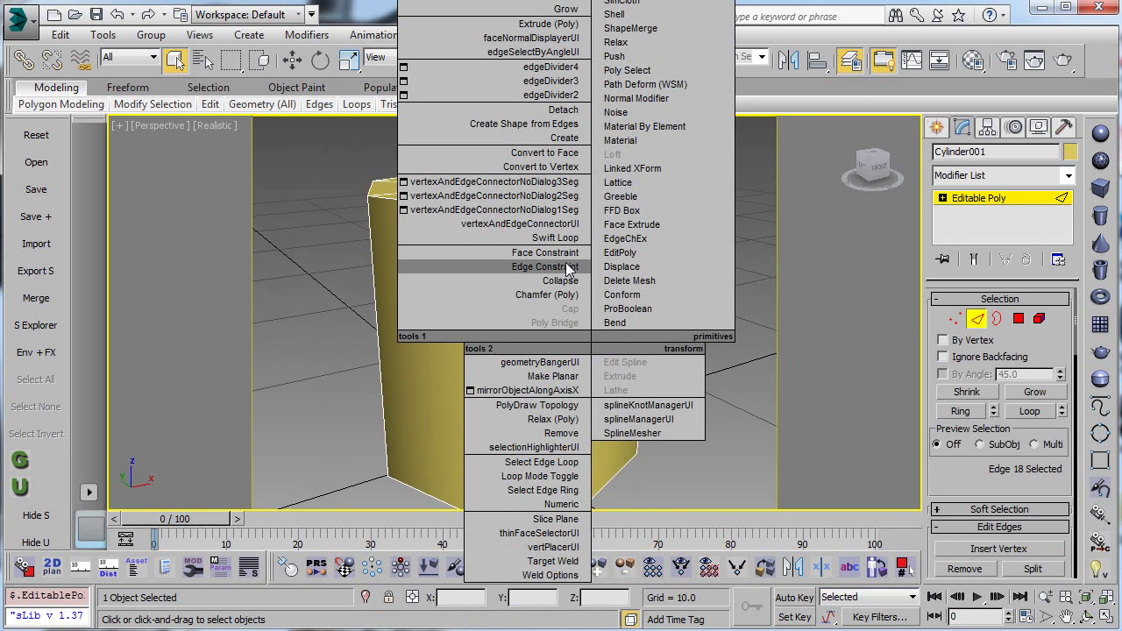
left_click(566, 238)
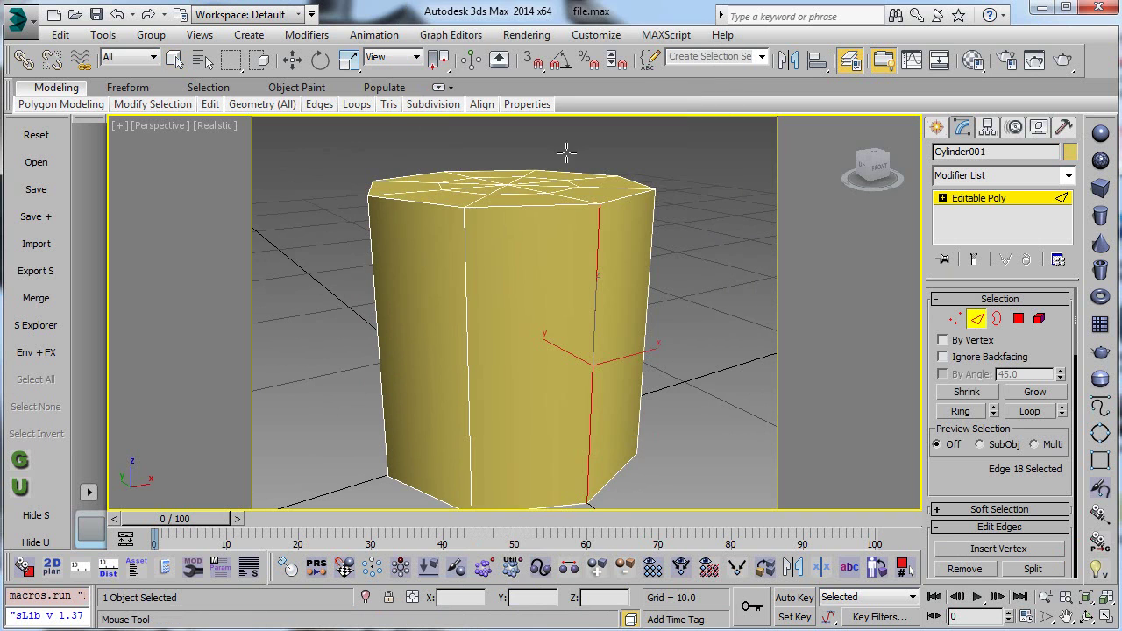
left_click(464, 216)
left_click(472, 502)
middle_click_drag(508, 317, 645, 415, "alt")
left_click(452, 324)
left_click(458, 403)
- Exit edge mode, preview the cylinder with subdivision smoothing, and examine how its supported rims hold their shape
key("w")
left_click(975, 318)
key("ctrl+m")
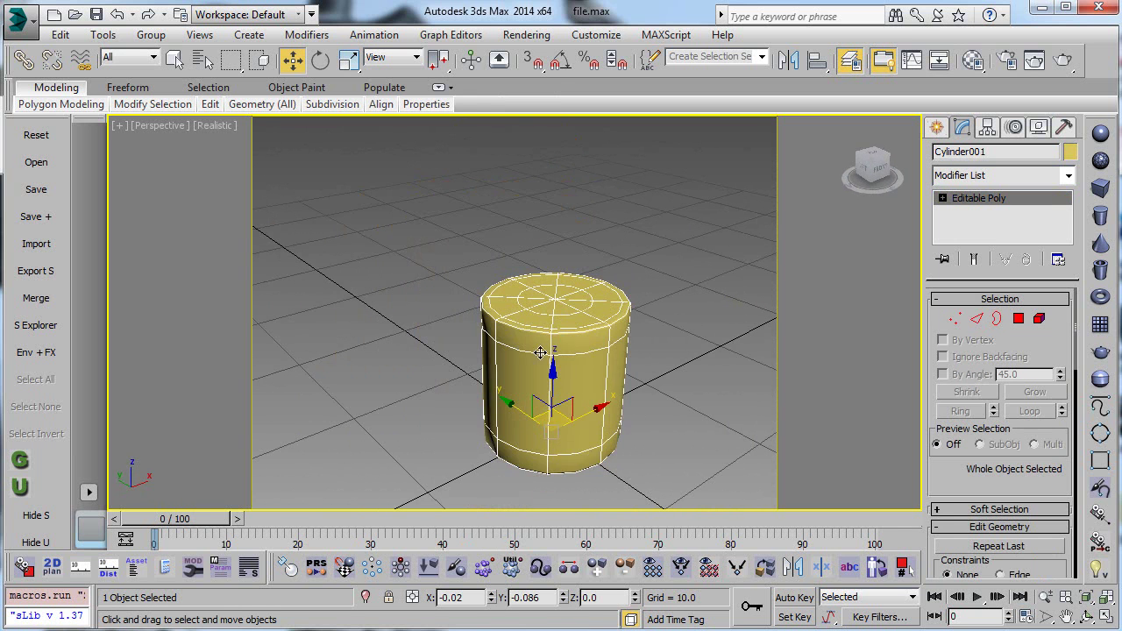
left_click(651, 261)
scroll(526, 298, "up", 5)
scroll(554, 318, "down", 2)
middle_click_drag(553, 318, 561, 319)
left_click(526, 318)
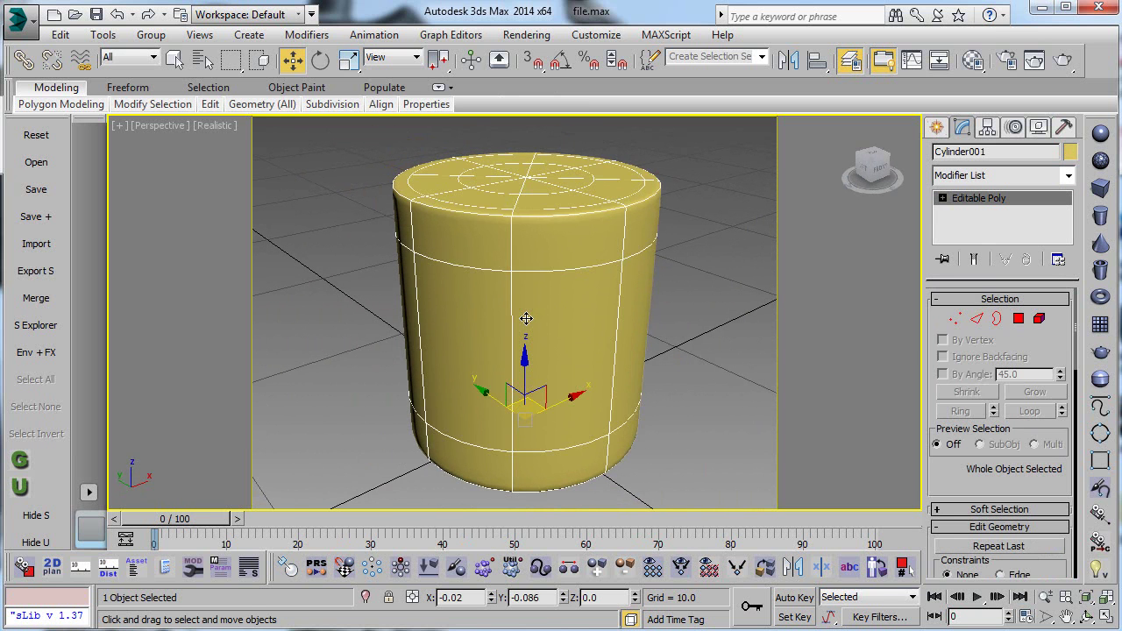
key("ctrl+z")
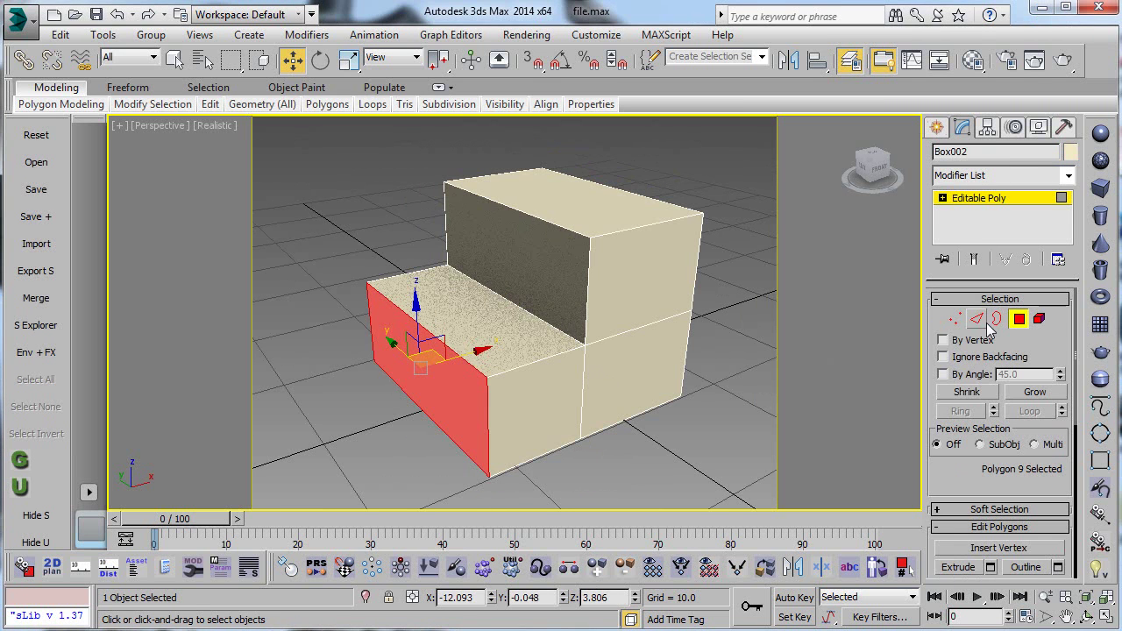
- On the stepped box, use Swift Loop to insert support loops just below the top edge and beside the face opposite the low step
left_click(1017, 320)
middle_click_drag(605, 325, 580, 317, "alt")
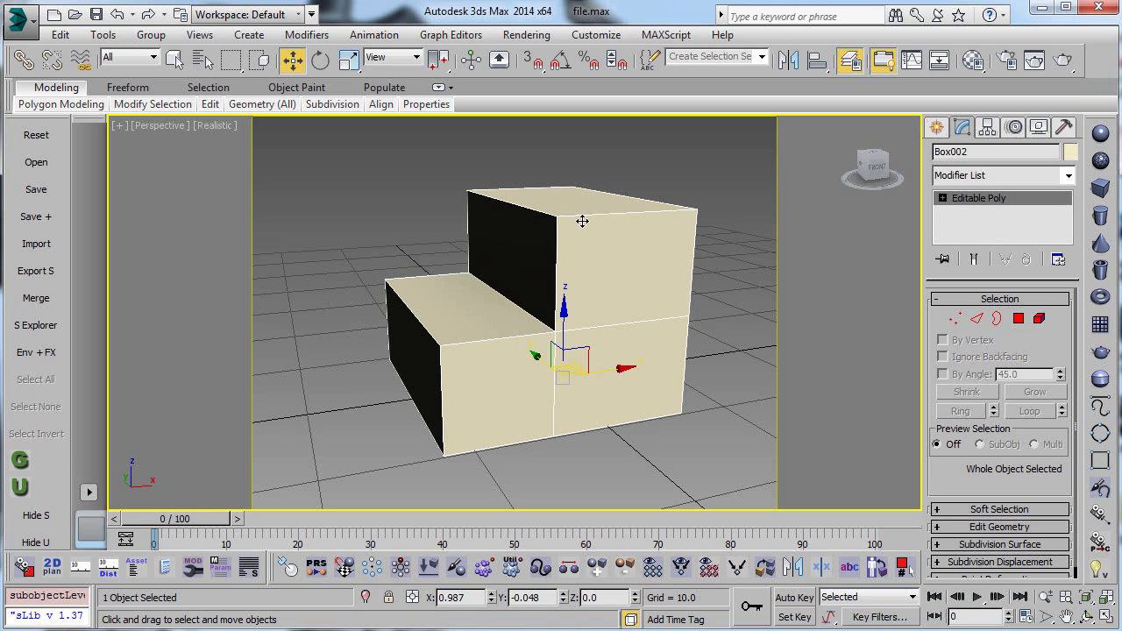
left_click(975, 319)
right_click(570, 219)
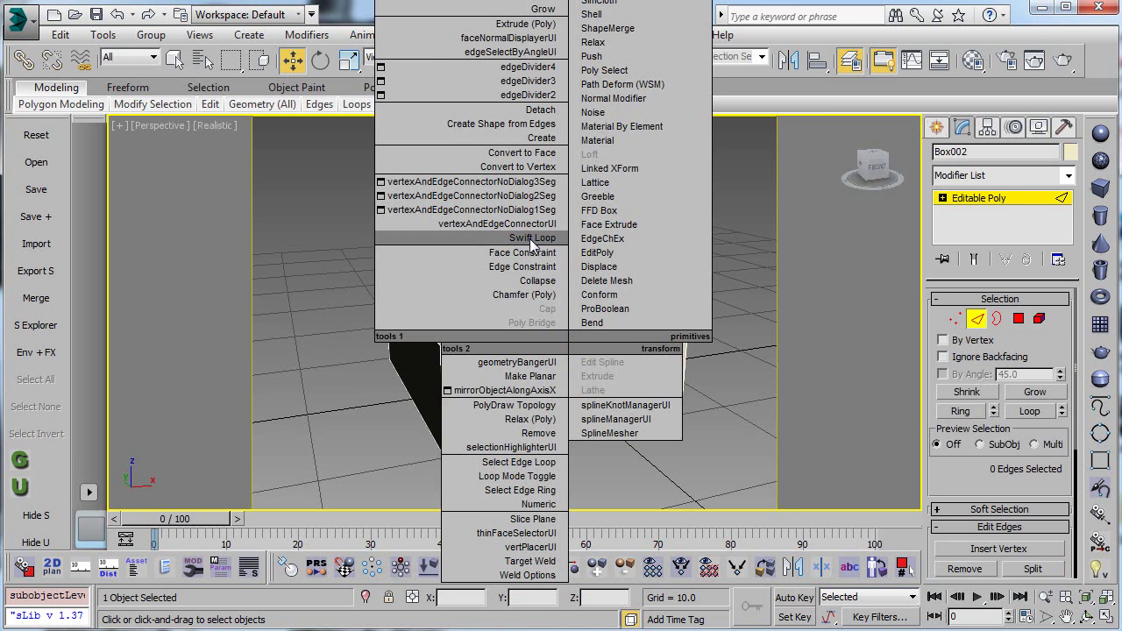
left_click(524, 225)
scroll(570, 251, "up", 3)
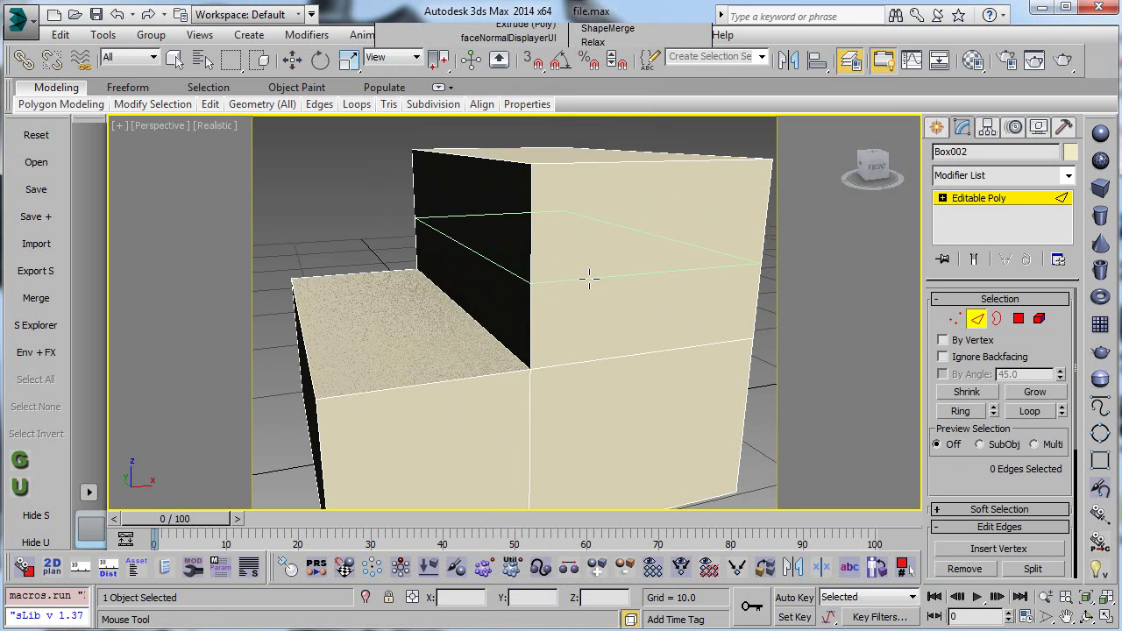
double_click(542, 172)
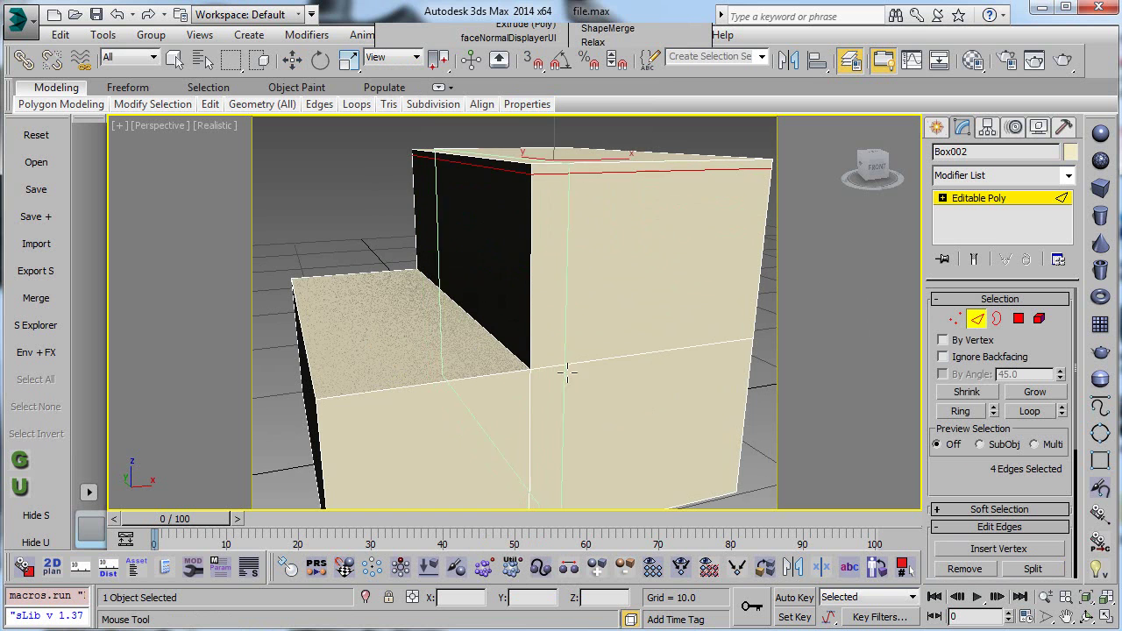
double_click(744, 335, "ctrl")
middle_click_drag(506, 400, 538, 371, "alt")
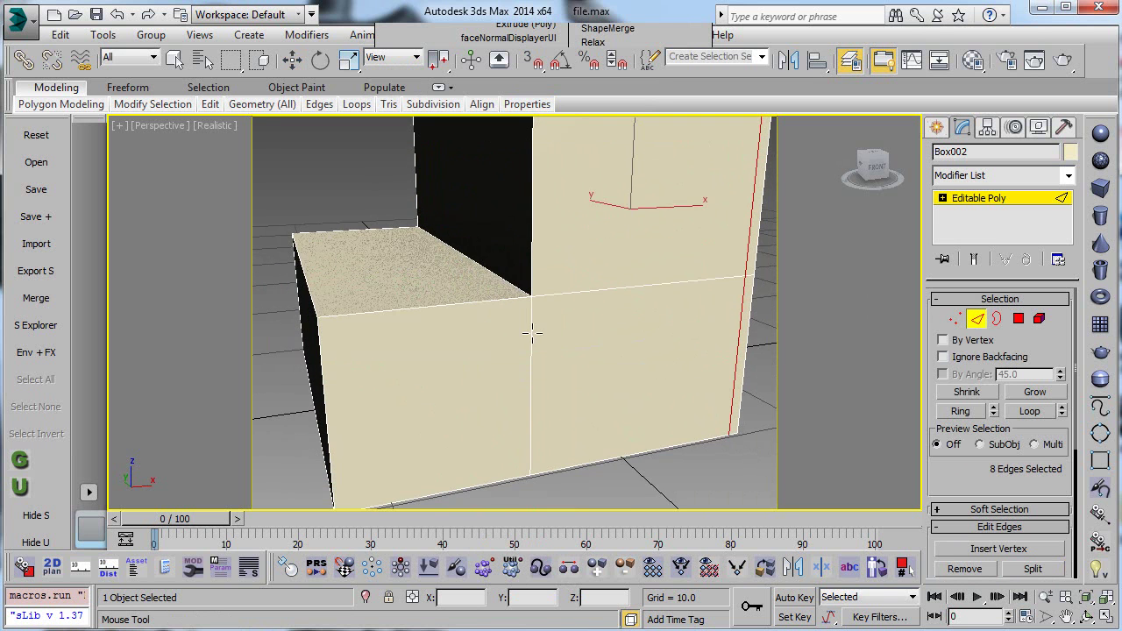
- Insert further support loops near the low step's outer face and at both ends of the stepped box
left_click(326, 317)
middle_click_drag(326, 317, 446, 336, "alt")
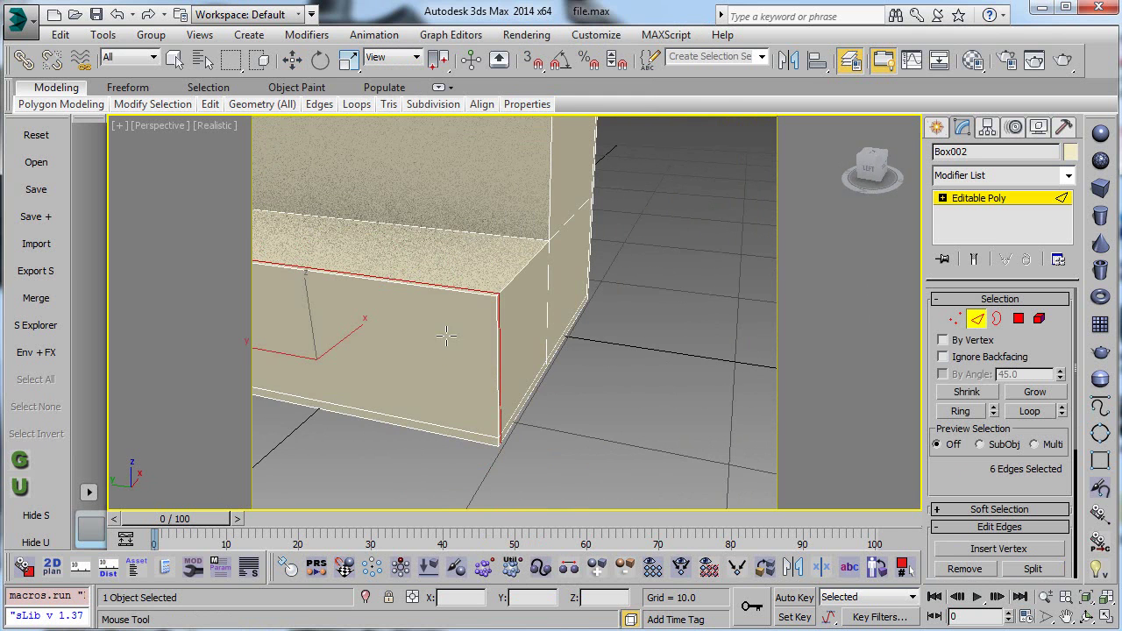
left_click(487, 297)
middle_click_drag(383, 297, 578, 318)
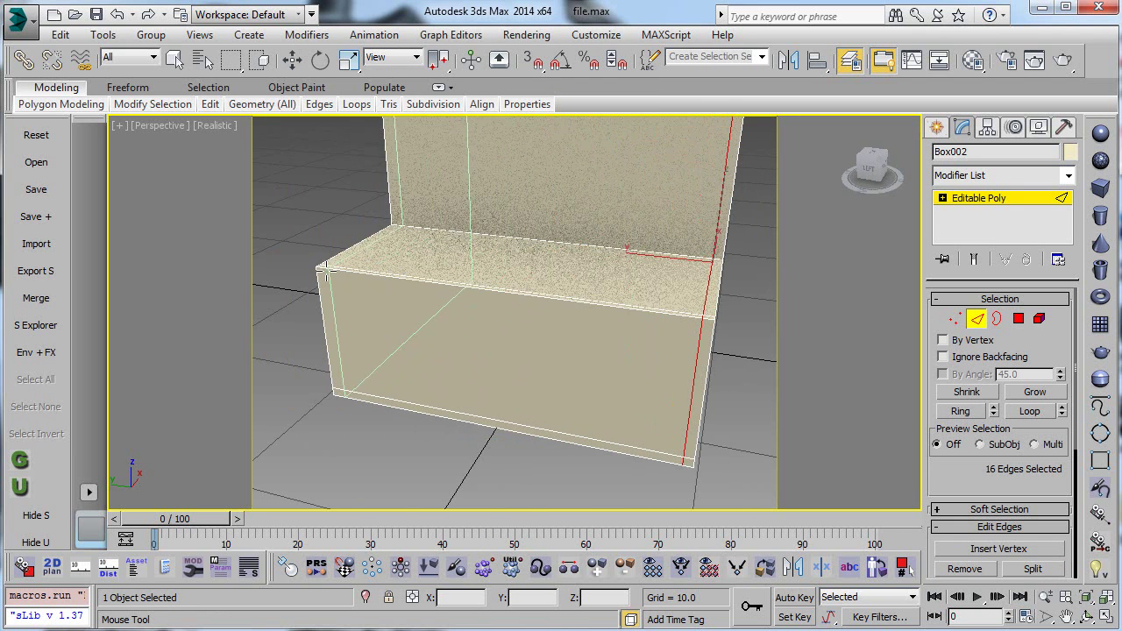
middle_click_drag(333, 263, 501, 284, "alt")
scroll(506, 300, "down", 3)
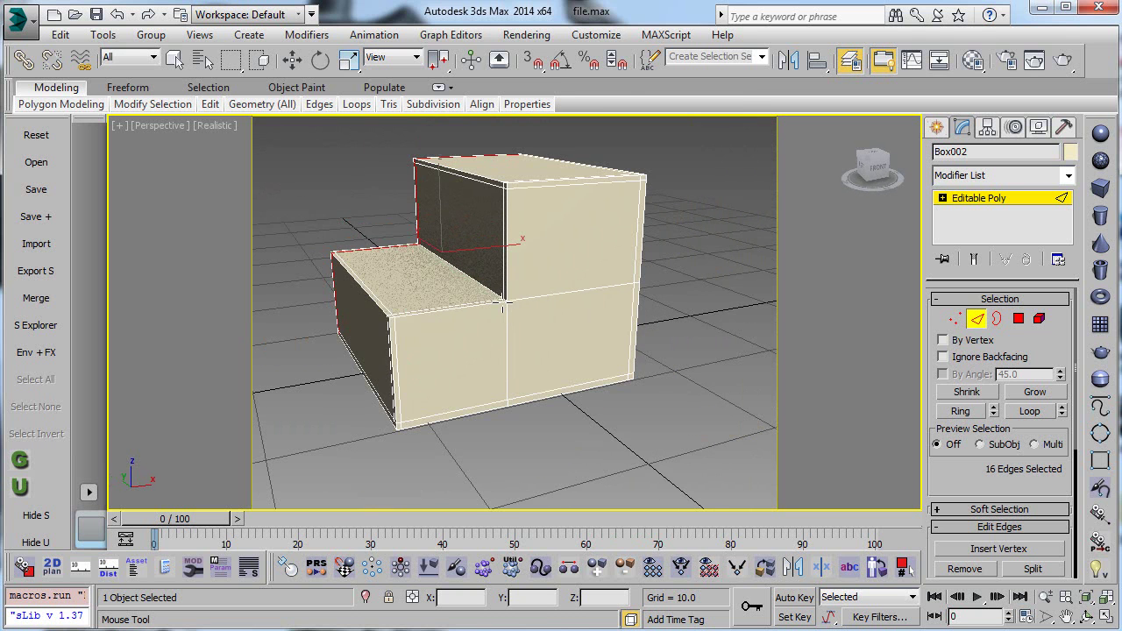
- Preview the stepped box with subdivision smoothing, examine its unsupported inner corner, and turn the smoothing off
key("ctrl+q")
key("ctrl+q")
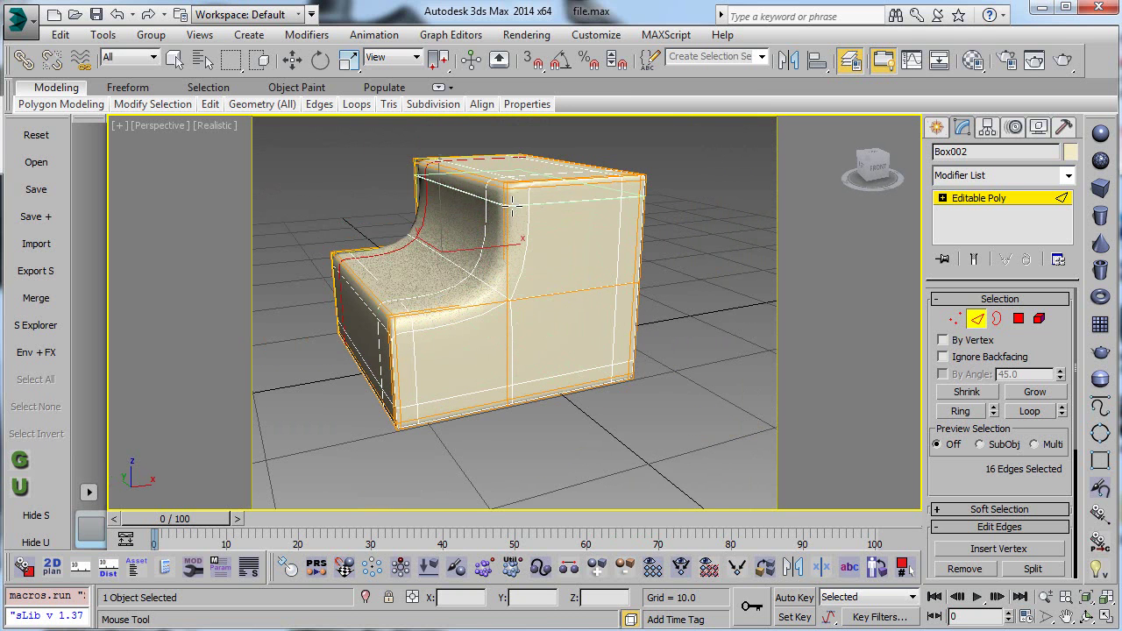
middle_click_drag(489, 266, 523, 290)
scroll(505, 281, "up", 3)
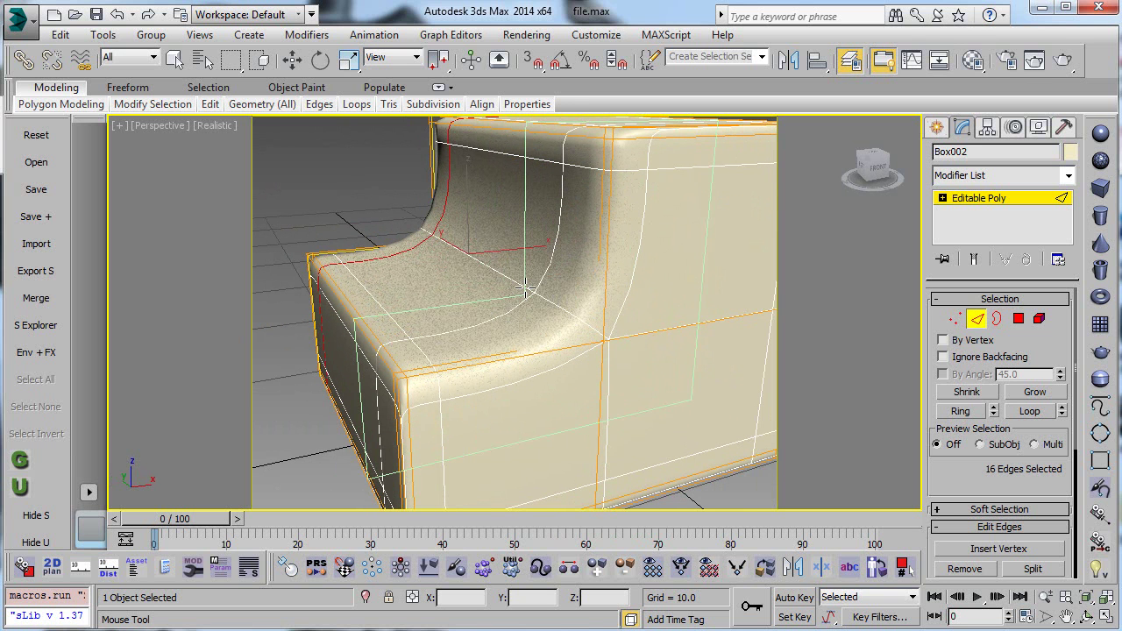
key("ctrl+q")
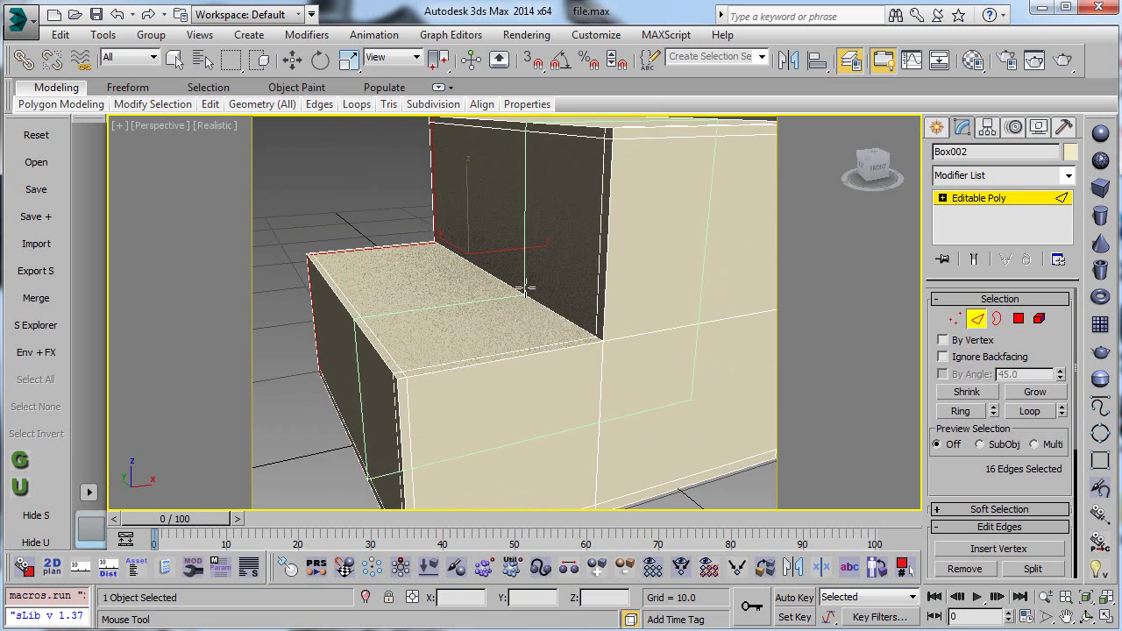
- Insert support loops above and below the horizontal edge and on both sides of the vertical edge meeting at the inner corner
middle_click_drag(605, 317, 576, 313, "alt")
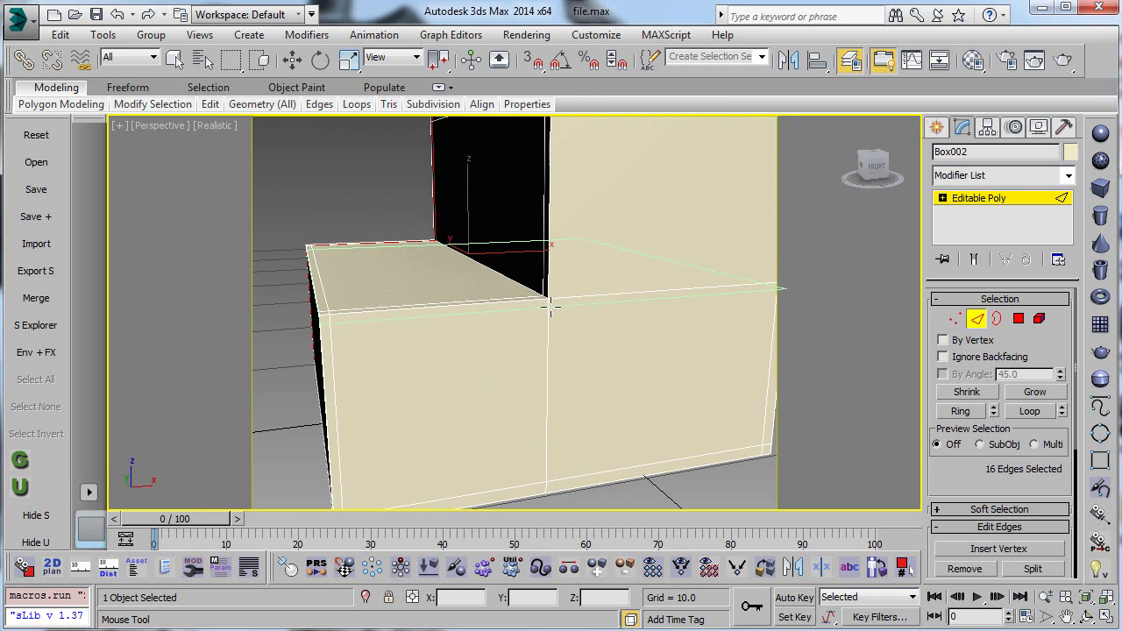
double_click(551, 305)
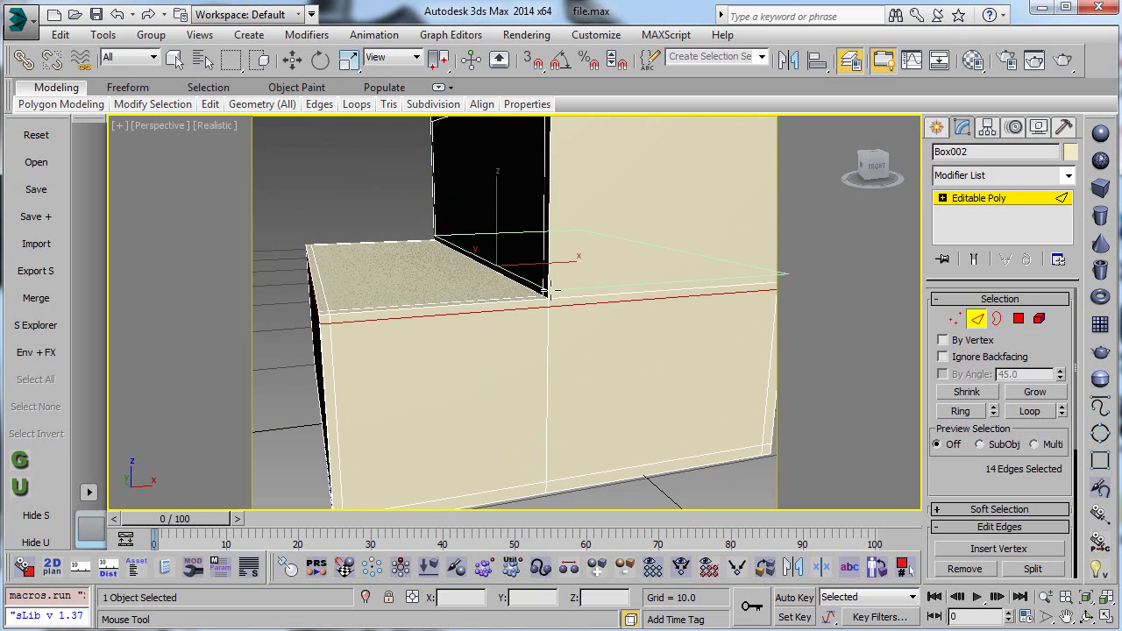
left_click(552, 288)
double_click(552, 302)
left_click(537, 298)
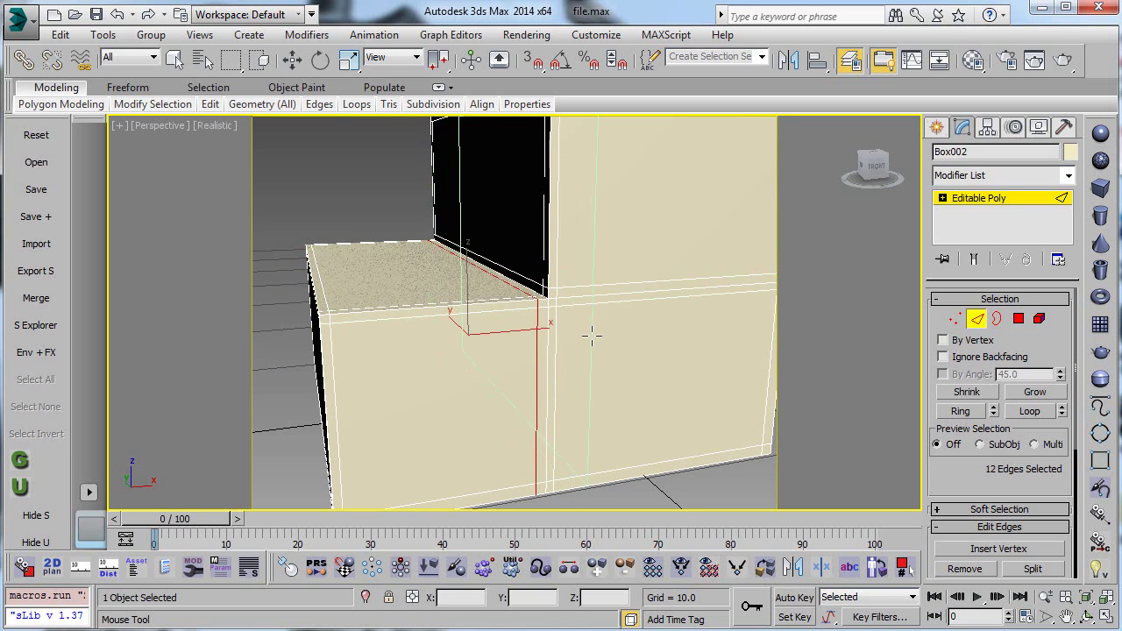
- Turn on subdivision smoothing for the stepped box and inspect the sharpened inner corner from near and far
key("ctrl+q")
scroll(592, 335, "down", 8)
middle_click_drag(590, 337, 549, 310, "alt")
scroll(526, 328, "up", 6)
scroll(550, 312, "down", 5)
scroll(550, 314, "up", 5)
scroll(565, 307, "down", 4)
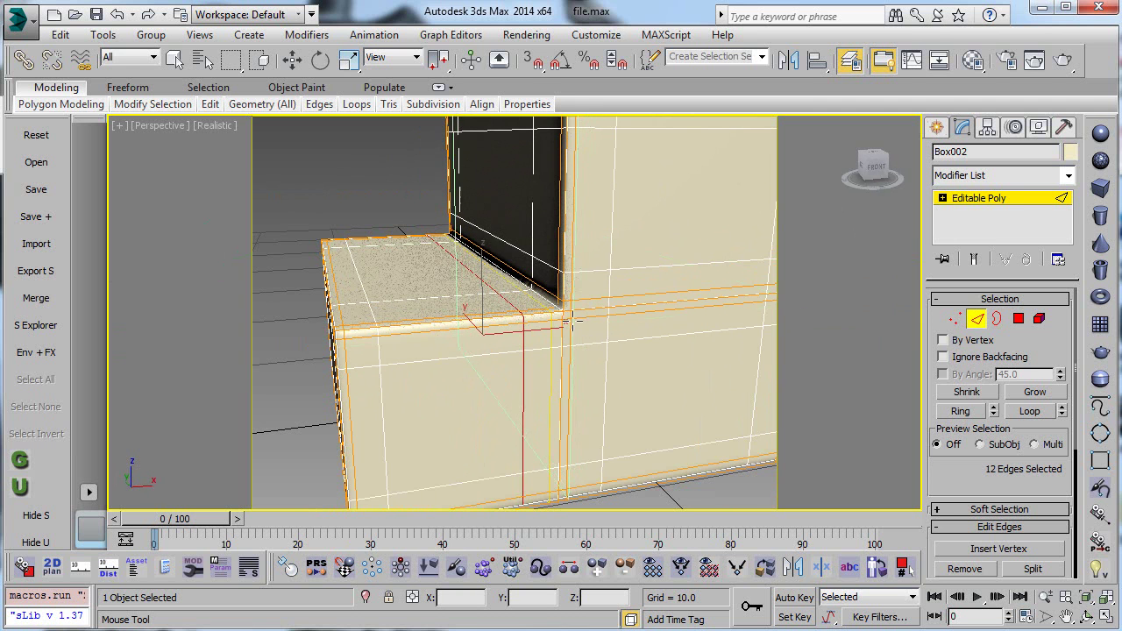
scroll(548, 320, "down", 5)
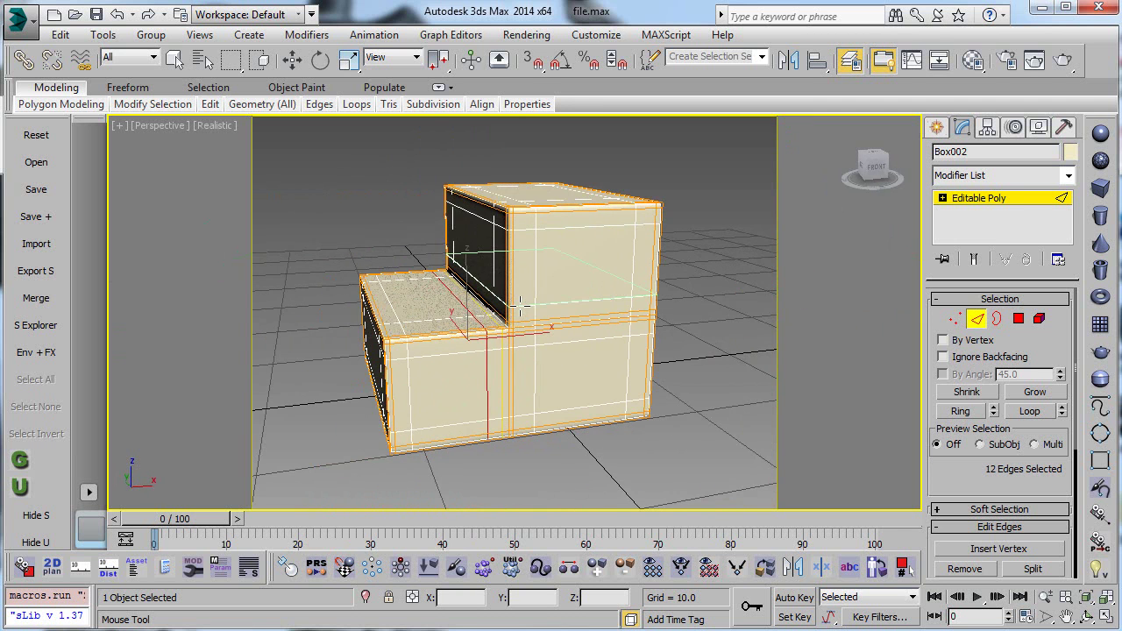
- Leave edge editing on the stepped box and delete the box from the scene
scroll(524, 307, "up", 3)
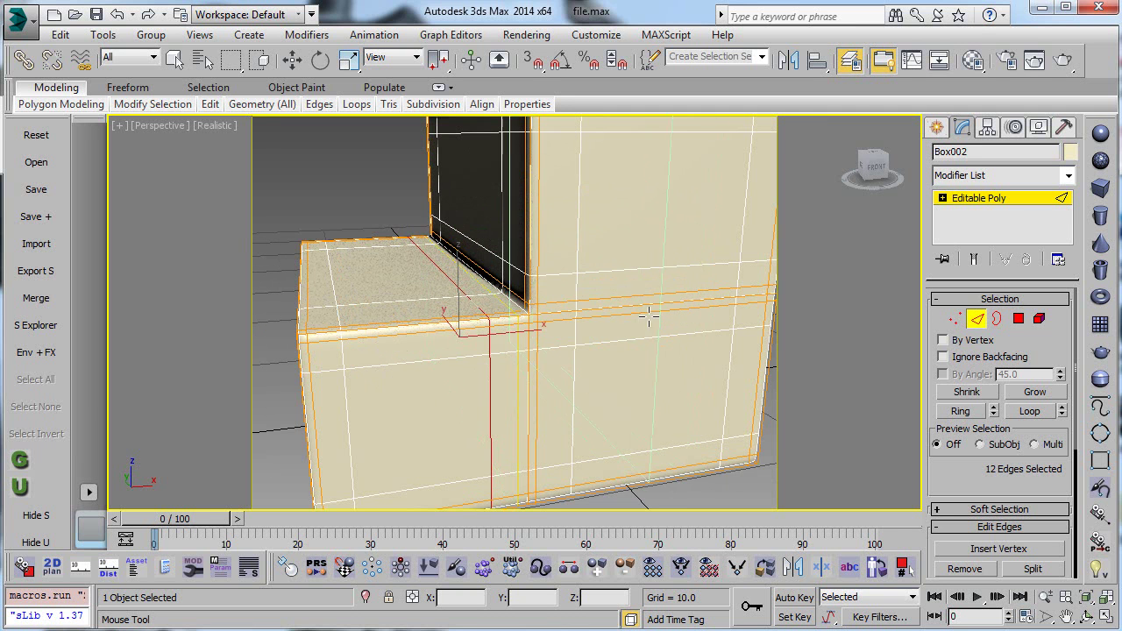
scroll(639, 318, "down", 5)
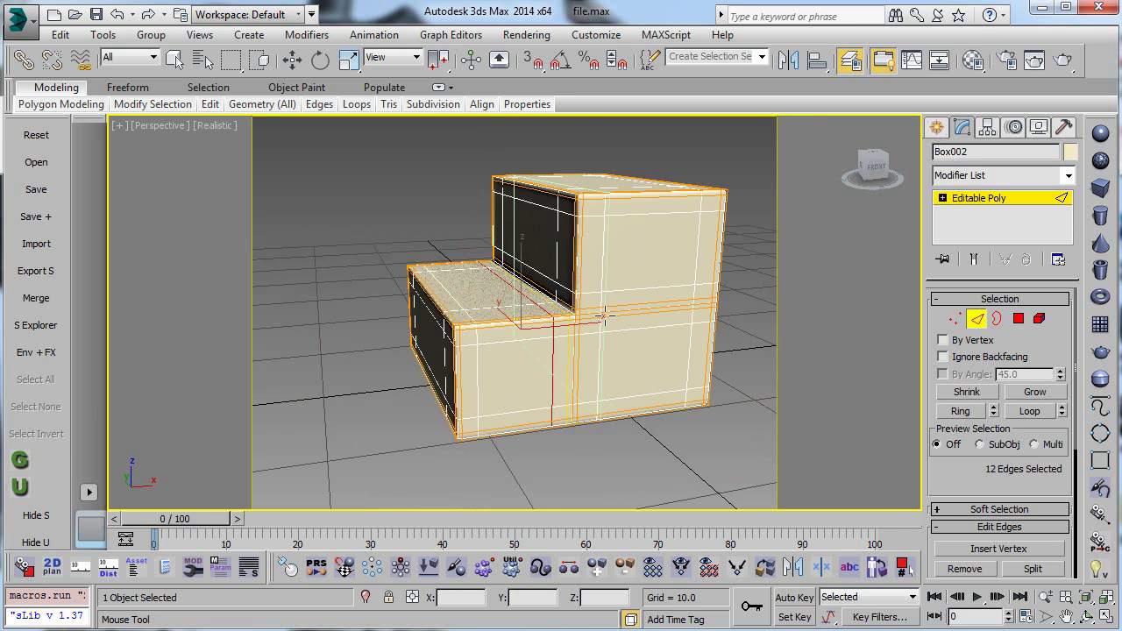
left_click(977, 320)
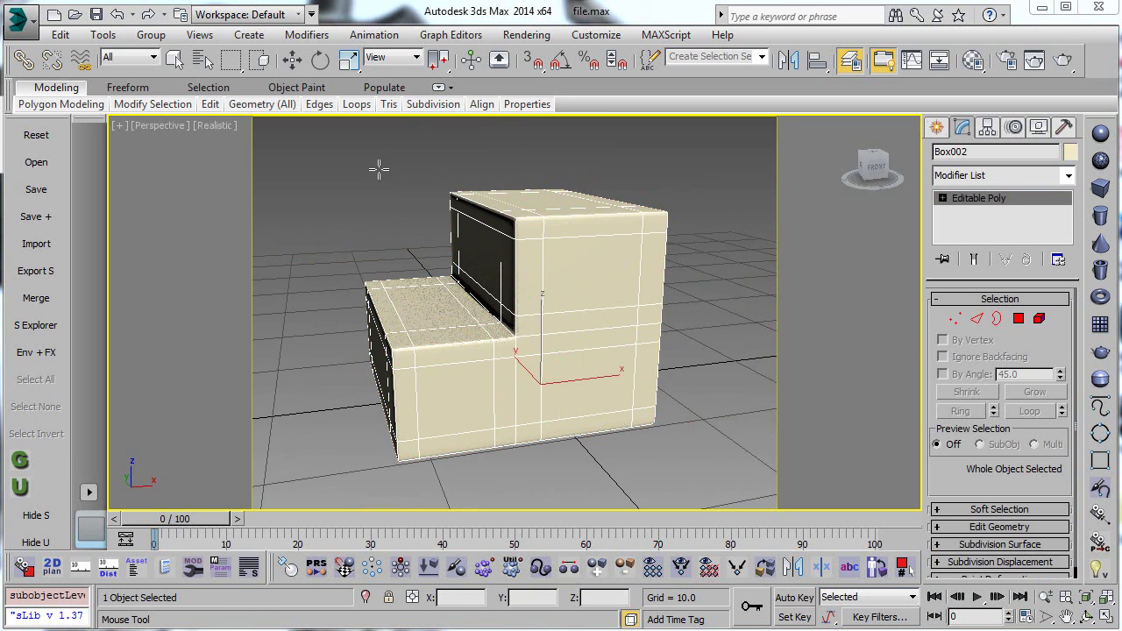
key("w")
left_click(564, 155)
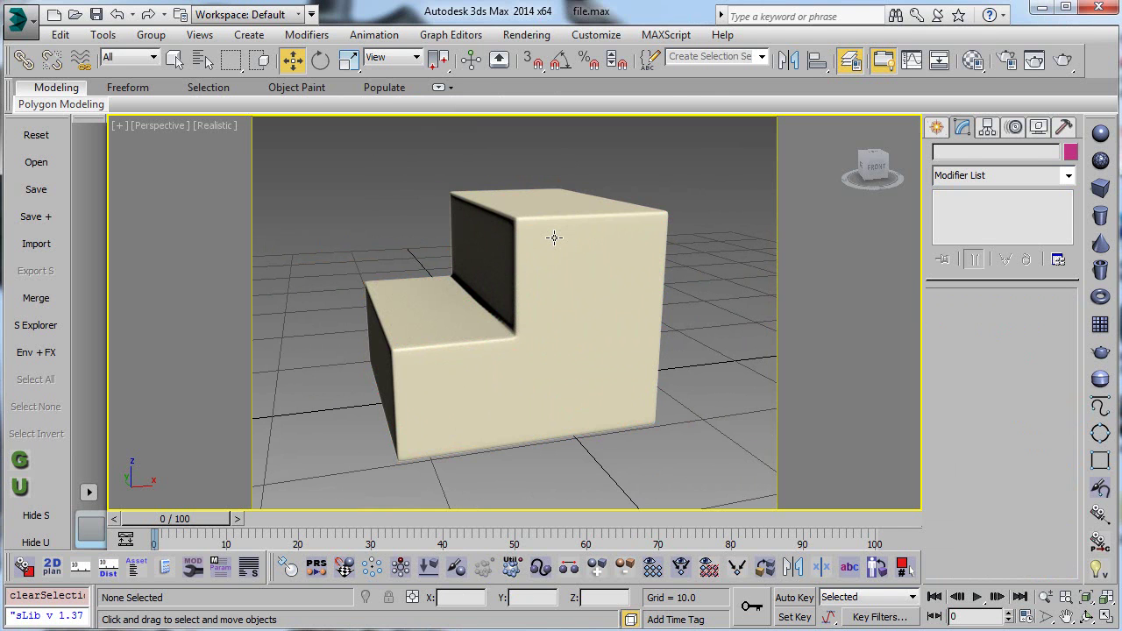
left_click(554, 236)
key("Delete")
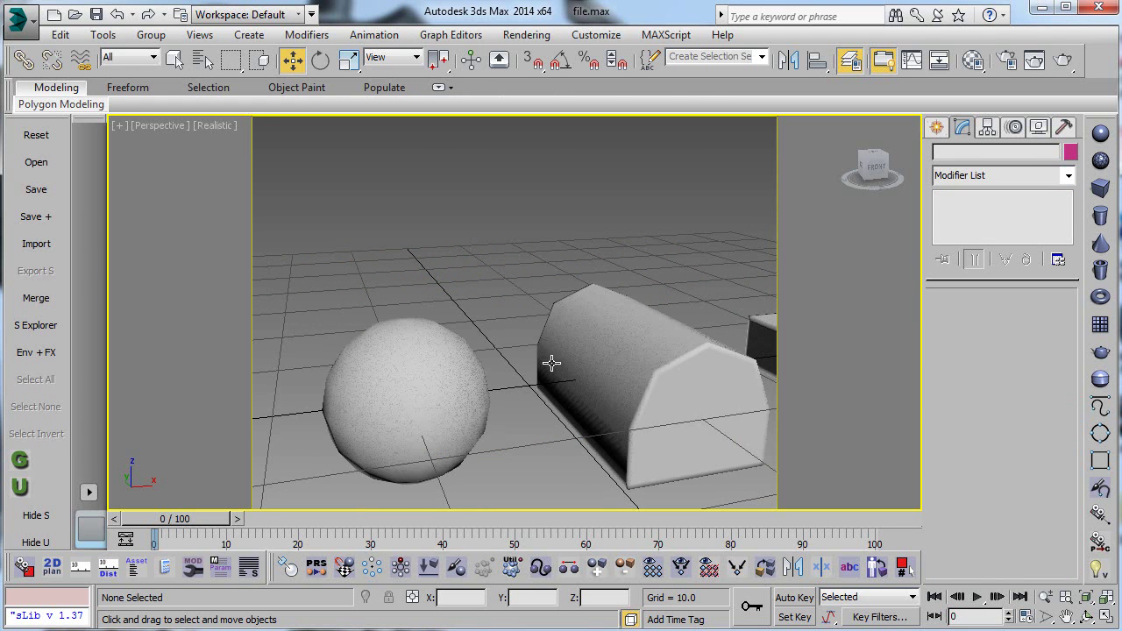
- Turn on the edged-faces display and examine the wireframe of the capped cylinder in the row of prepared primitives
scroll(554, 365, "down", 3)
middle_click_drag(467, 339, 593, 338)
mouse_move(425, 366)
middle_mouse_down()
mouse_move(466, 351)
mouse_move(526, 351)
mouse_move(473, 355)
middle_mouse_up()
mouse_move(601, 350)
middle_mouse_down()
mouse_move(431, 358)
mouse_move(612, 340)
middle_mouse_up()
key("F4")
left_click(359, 351)
middle_click_drag(359, 350, 499, 345)
scroll(499, 345, "up", 5)
scroll(574, 330, "down", 5)
mouse_move(573, 330)
middle_mouse_down("alt")
mouse_move(606, 356)
mouse_move(571, 373)
mouse_move(573, 341)
mouse_move(560, 338)
middle_mouse_up("alt")
scroll(676, 328, "up", 3)
middle_click_drag(677, 328, 544, 341)
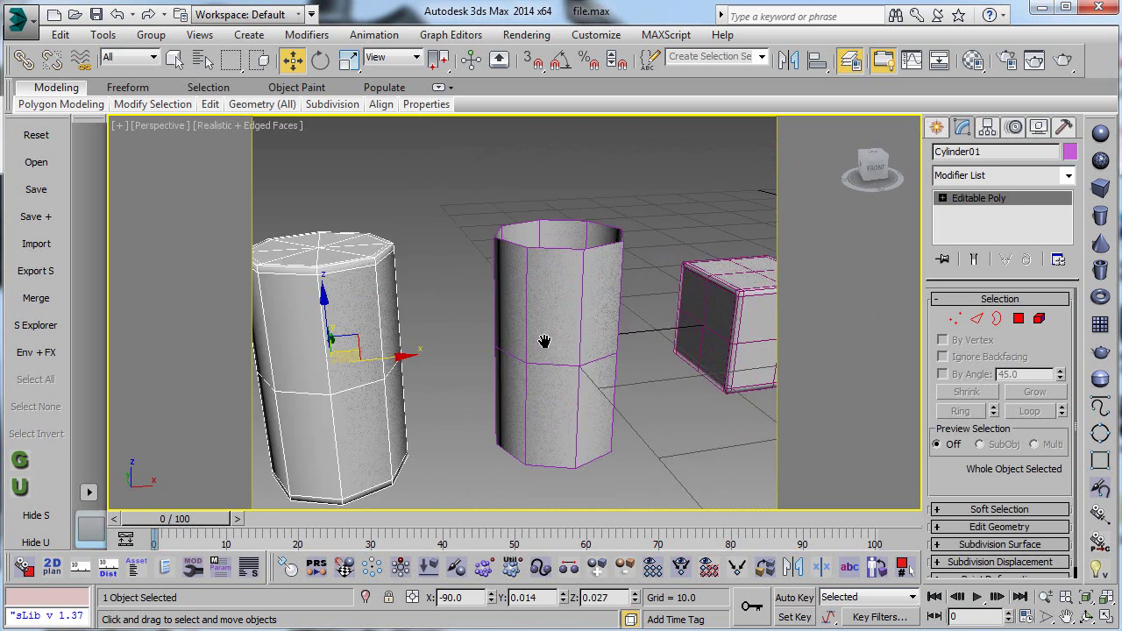
- Examine the meshes of the open cylinder, the box and the tube, including the support loops around the tube's rim
left_click(548, 291)
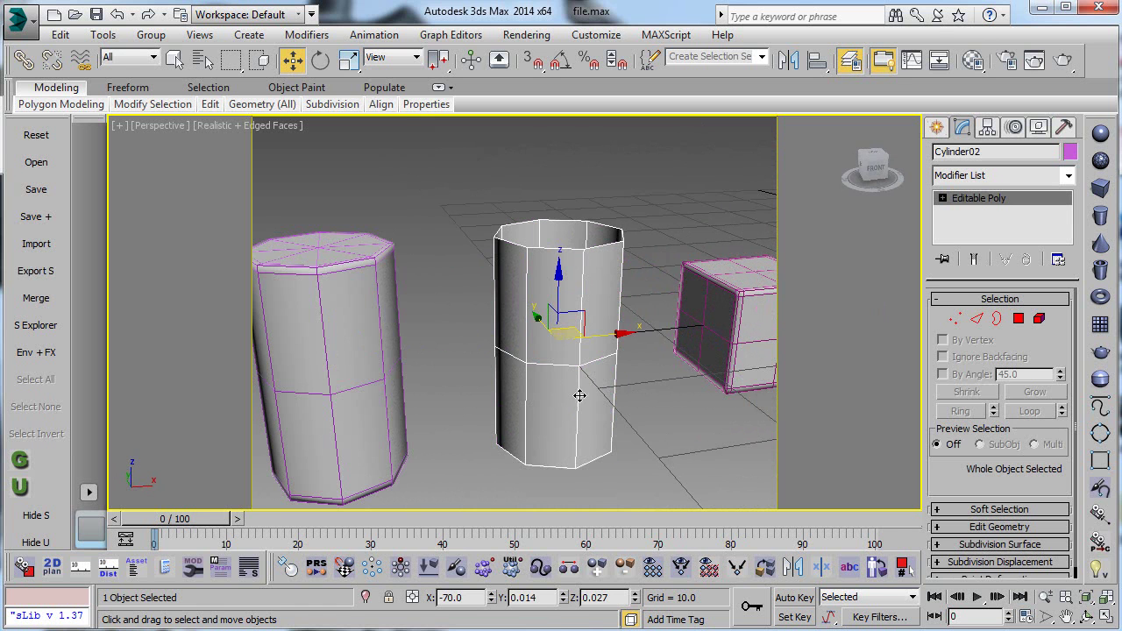
scroll(571, 388, "down", 5)
scroll(525, 308, "up", 6)
left_click(526, 312)
middle_click_drag(581, 315, 438, 338)
left_click(570, 319)
middle_click_drag(571, 318, 588, 339, "alt")
scroll(563, 283, "up", 8)
middle_click_drag(564, 283, 551, 340, "alt")
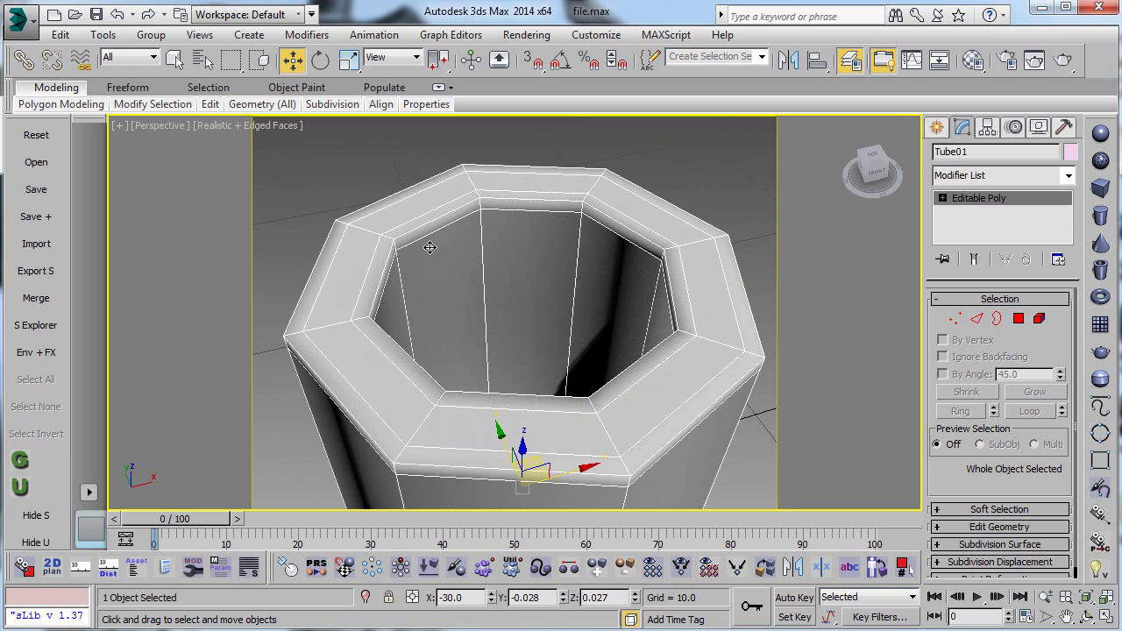
- Examine the edge layout of the sphere, the round wedge and the box with a square hole
scroll(567, 288, "down", 6)
middle_click_drag(631, 328, 571, 322)
left_click(575, 331)
scroll(651, 312, "up", 3)
middle_click_drag(662, 312, 464, 331)
left_click(518, 275)
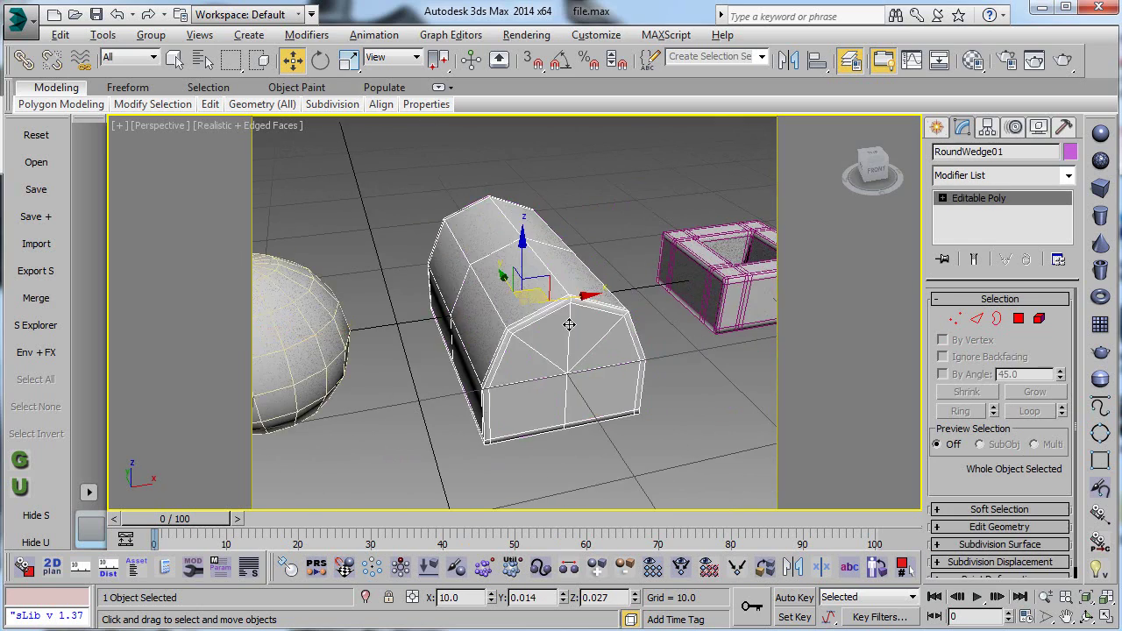
middle_click_drag(568, 323, 424, 318, "alt")
left_click(535, 312)
middle_click_drag(535, 313, 621, 294, "alt")
scroll(531, 328, "down", 1)
scroll(465, 350, "down", 2)
- Return to the capped cylinder and inspect the support loops around its top edge from near and far
middle_click_drag(466, 351, 623, 289)
middle_click_drag(348, 368, 500, 315)
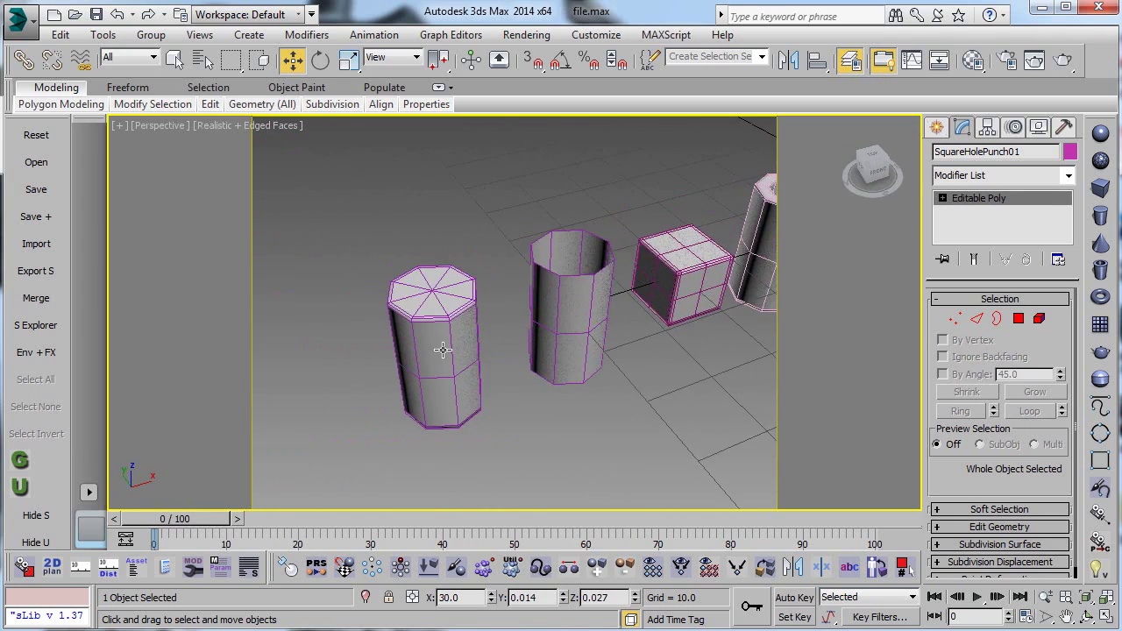
left_click(424, 307)
scroll(424, 307, "up", 5)
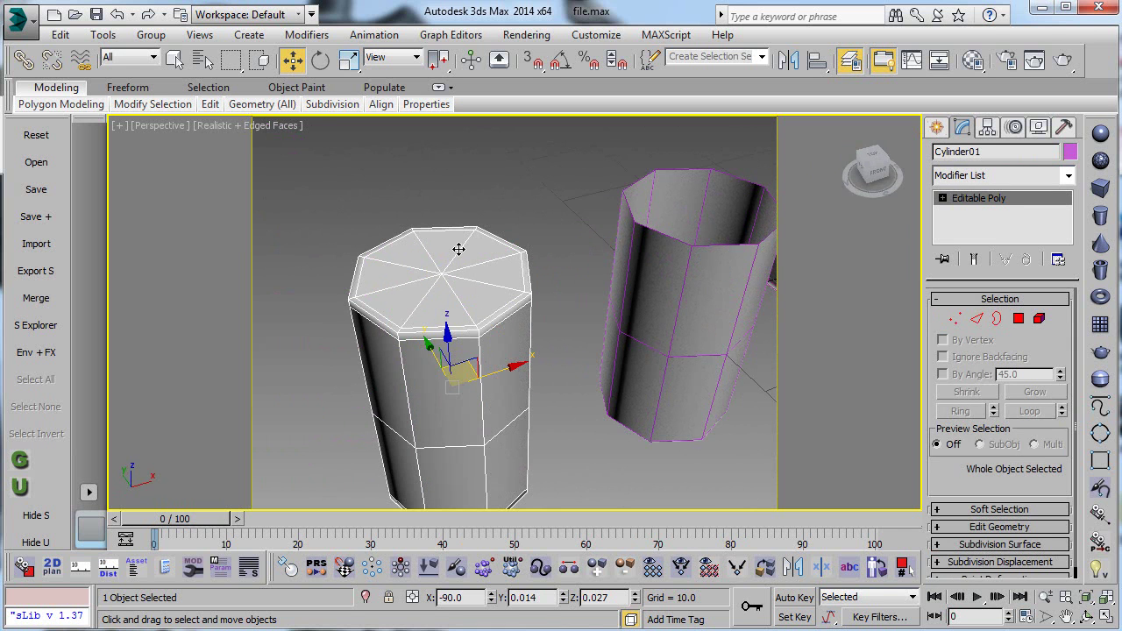
scroll(467, 313, "down", 5)
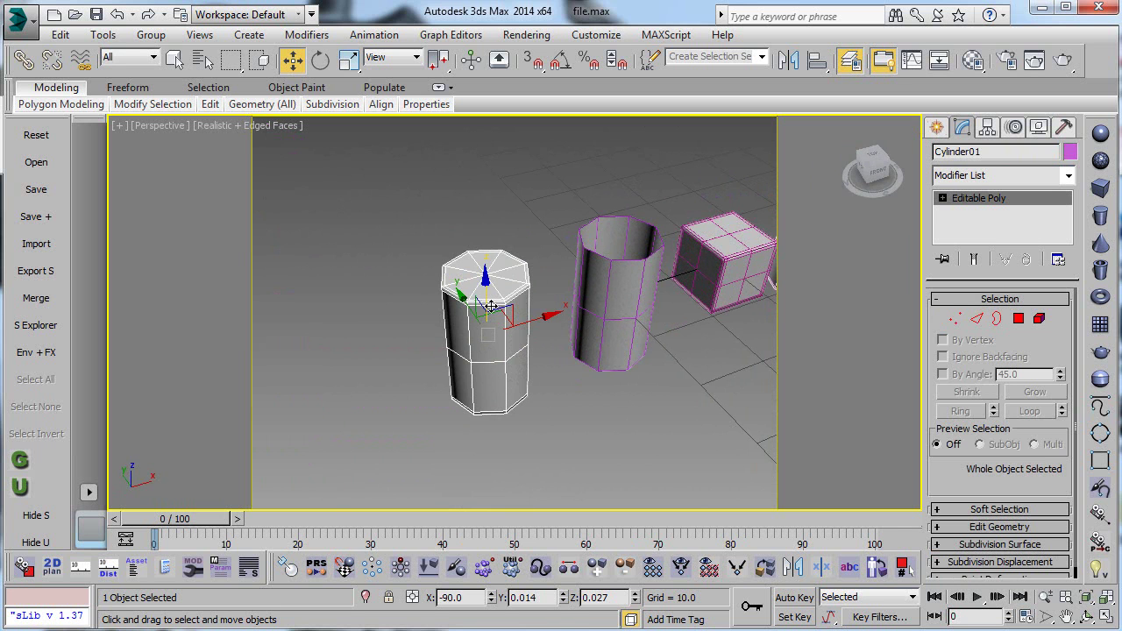
scroll(491, 306, "up", 5)
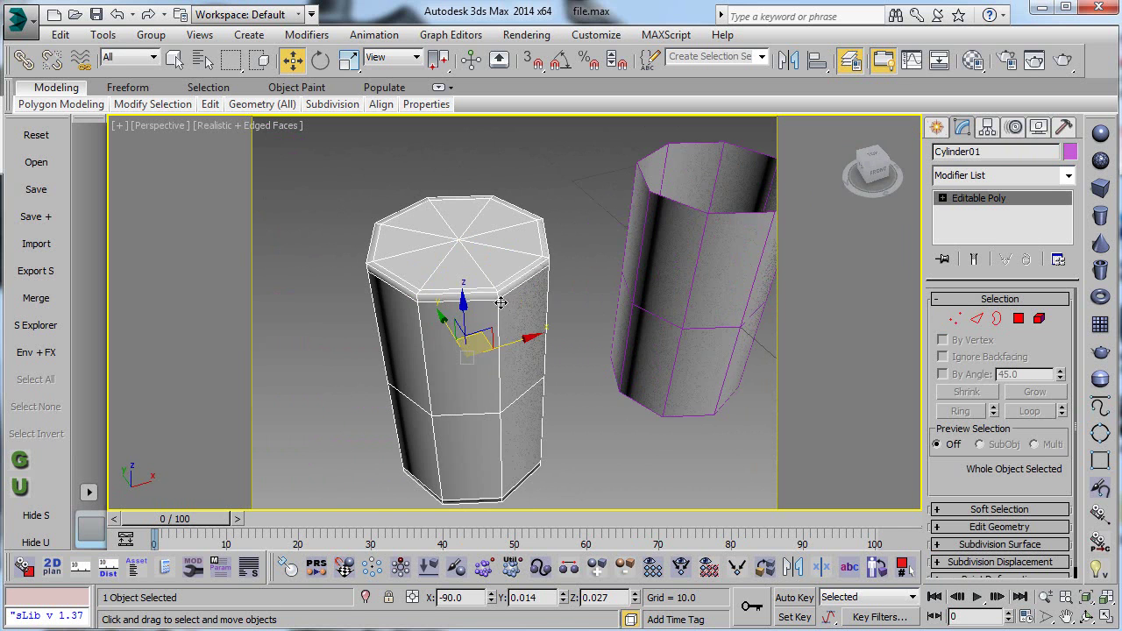
left_click(395, 306)
left_click(496, 290)
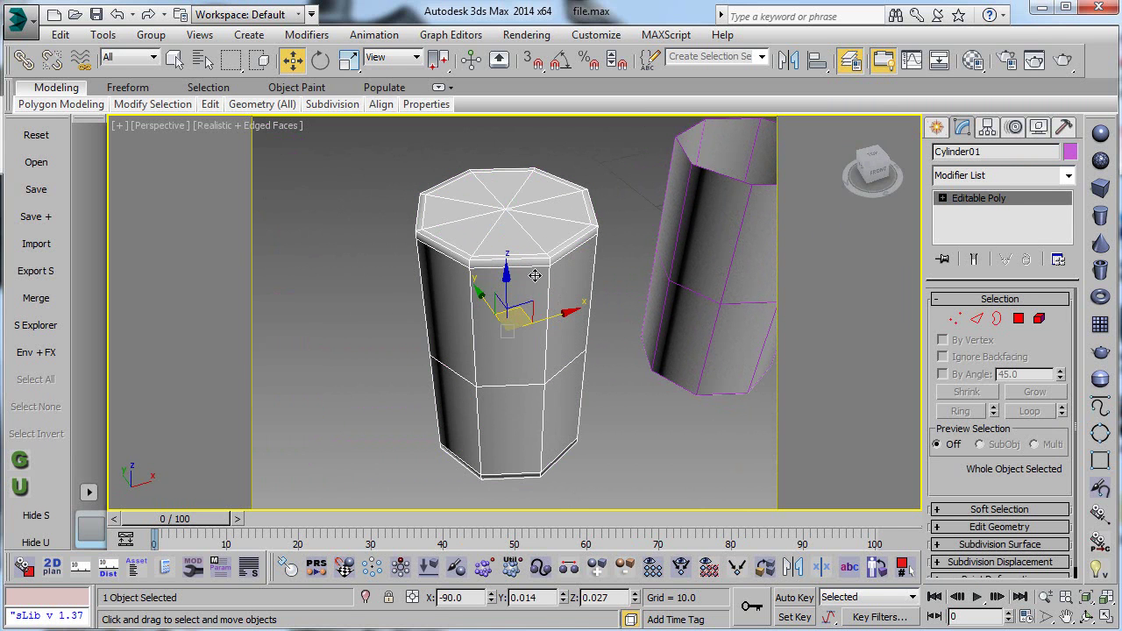
left_click(634, 210)
- Preview the capped cylinder with subdivision smoothing, inspect it unselected and selected, and turn the smoothing off
left_click(551, 263)
key("ctrl+q")
key("ctrl+d")
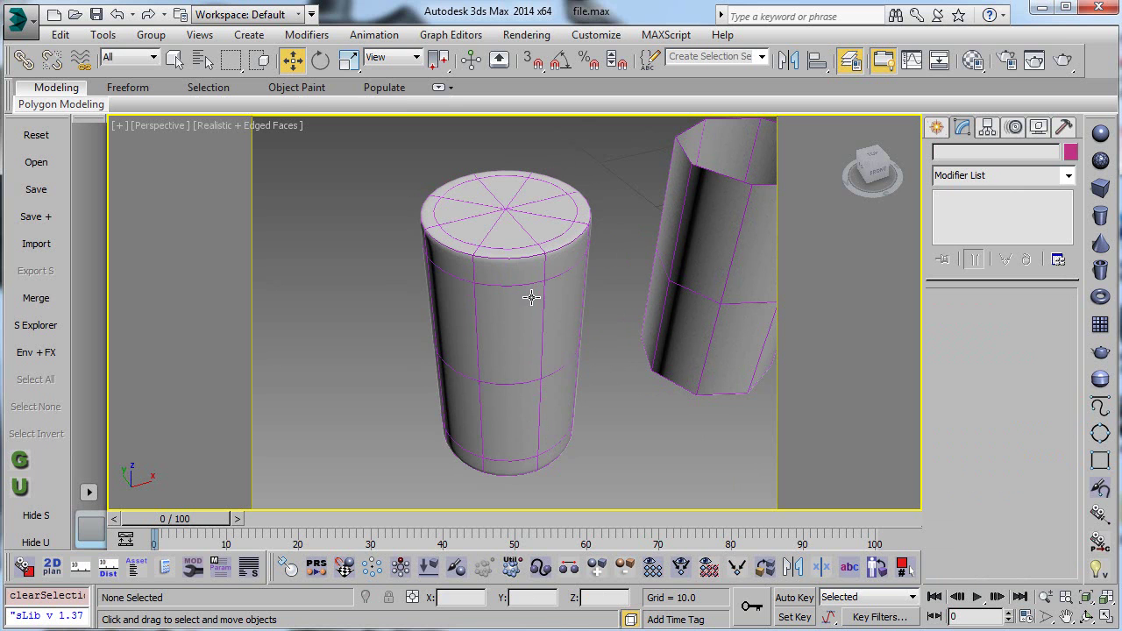
left_click(531, 296)
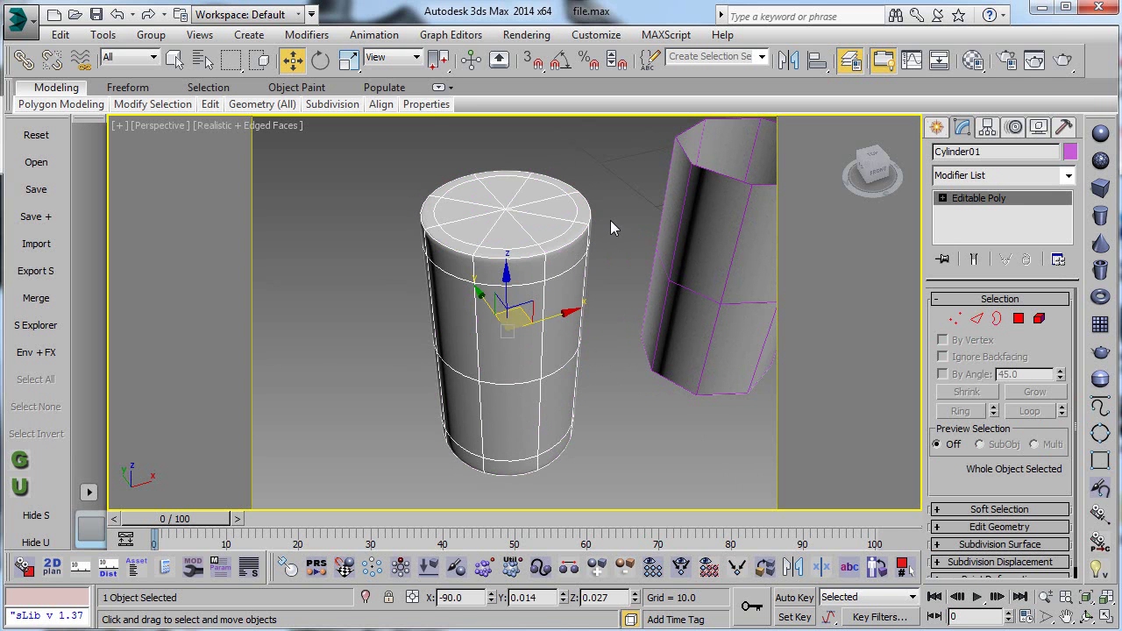
key("ctrl+q")
middle_click_drag(611, 221, 525, 295)
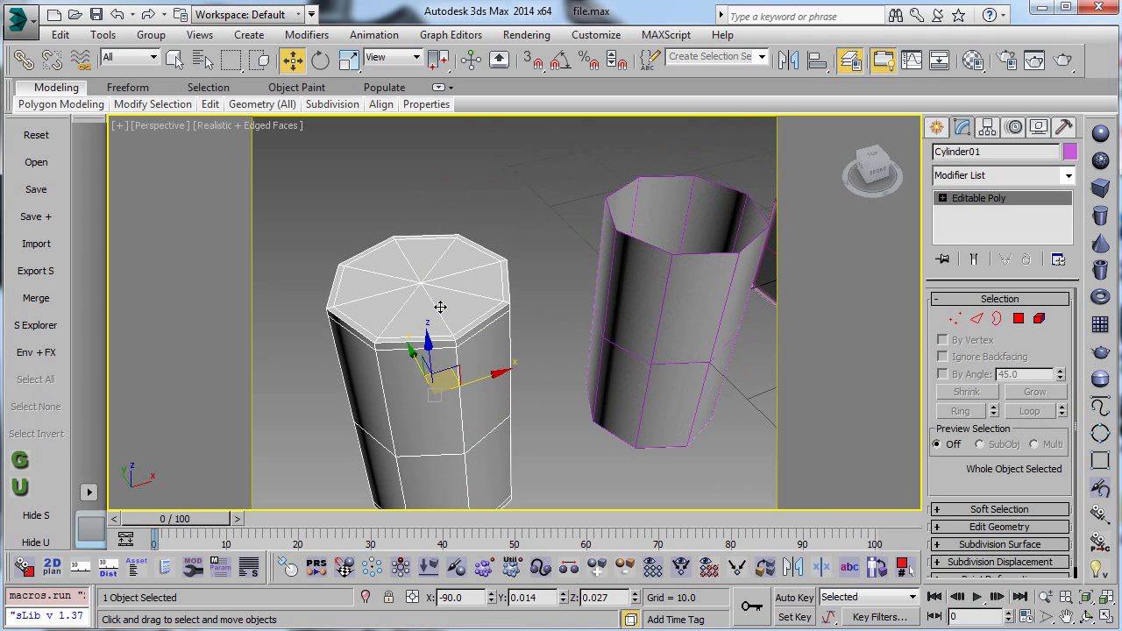
mouse_move(433, 310)
middle_mouse_down()
mouse_move(464, 286)
mouse_move(447, 295)
middle_mouse_up()
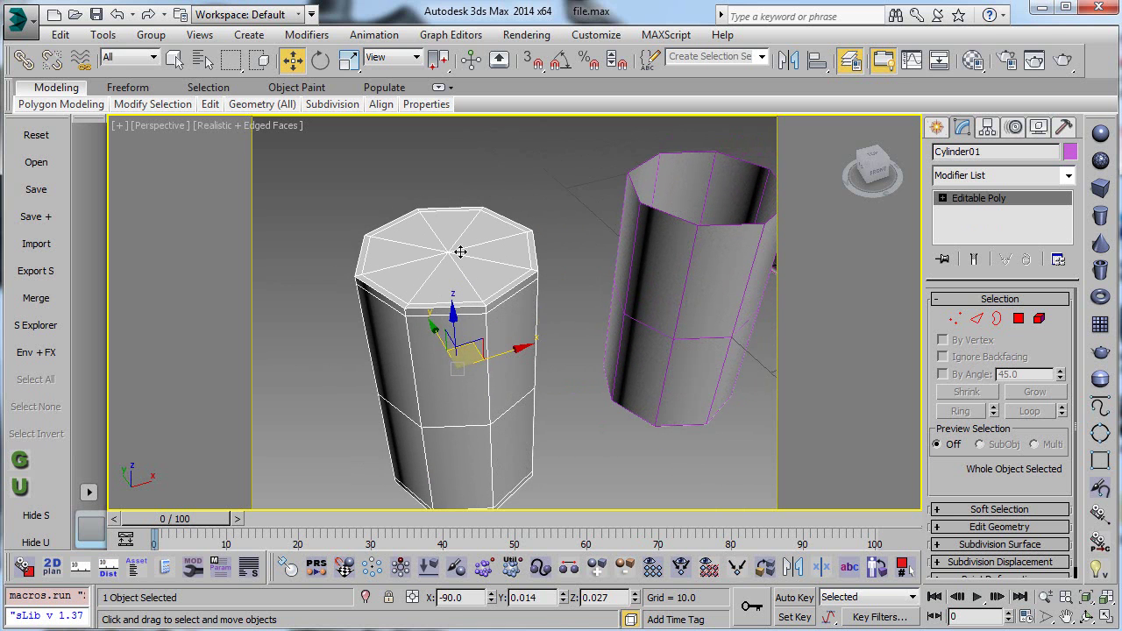
scroll(461, 273, "down", 4)
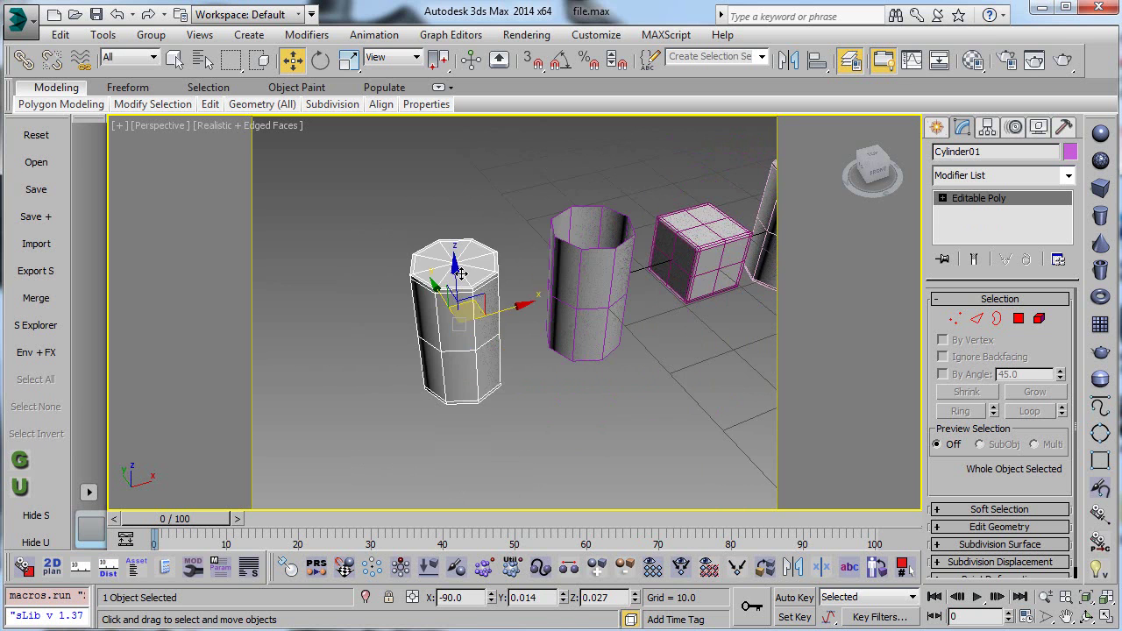
- Survey the whole row of prepared primitives, selecting individual shapes including the tube, and clear the selection
middle_click_drag(663, 276, 455, 338)
middle_click_drag(563, 308, 684, 217)
left_click(421, 306)
left_click(633, 243)
middle_click_drag(633, 243, 490, 333)
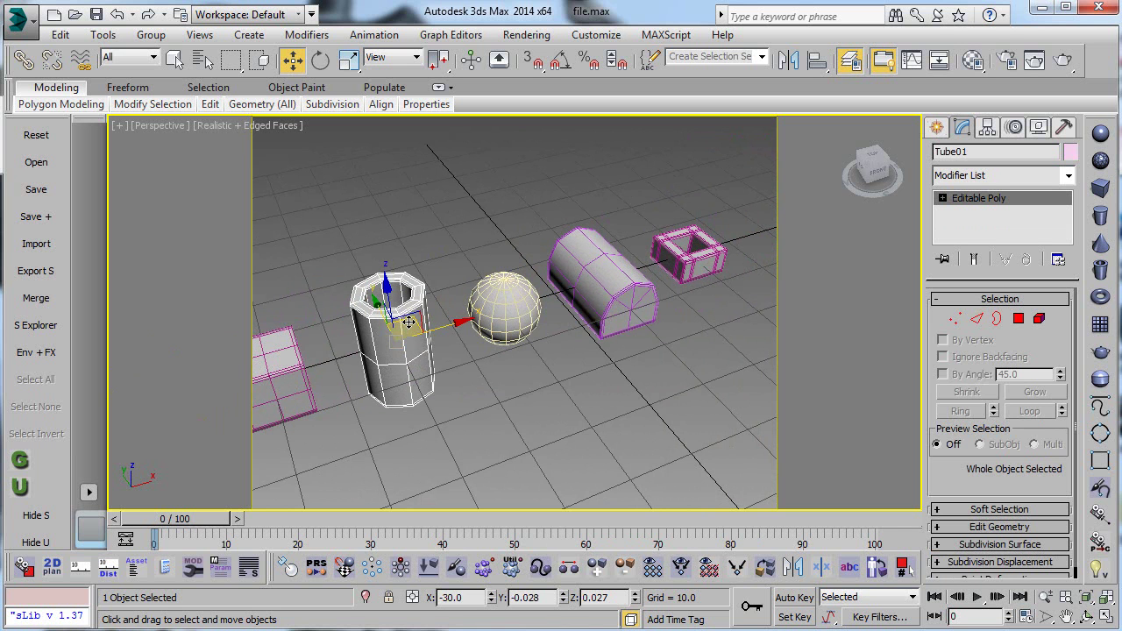
middle_click_drag(386, 355, 539, 319)
scroll(574, 311, "down", 3)
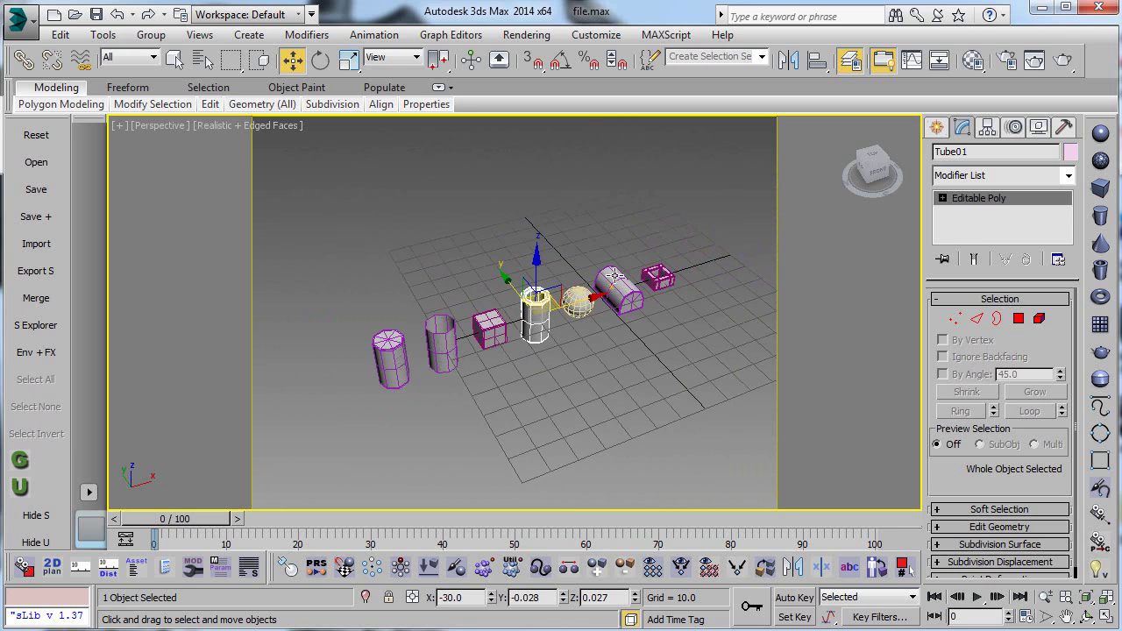
left_click(570, 278)
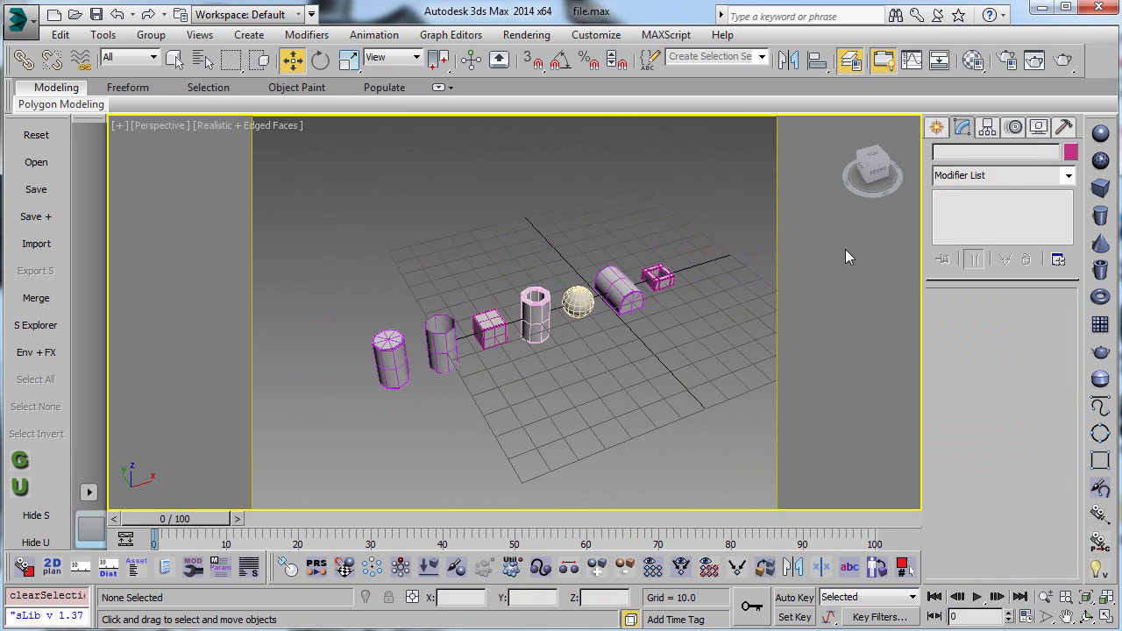
scroll(619, 292, "up", 3)
middle_click_drag(524, 312, 601, 296)
scroll(602, 295, "down", 2)
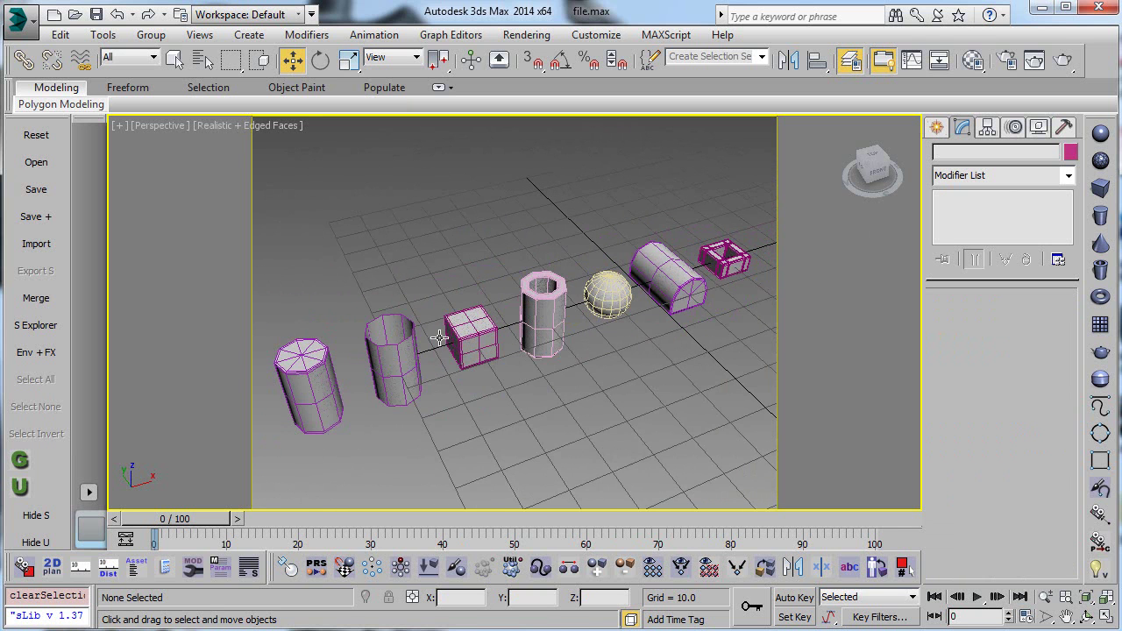